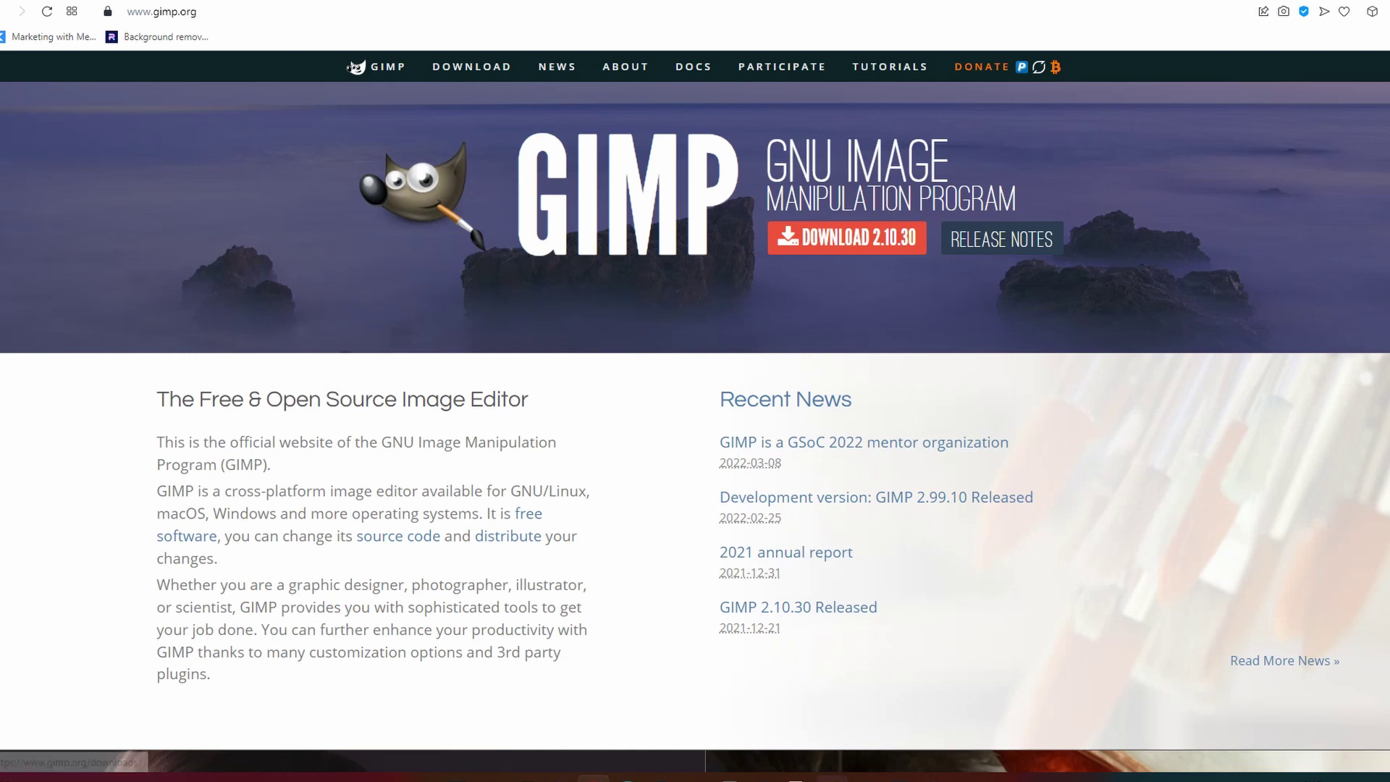
# - Download GIMP 2.10.30 for Windows directly from the official site and install it
pyautogui.click(847, 237)
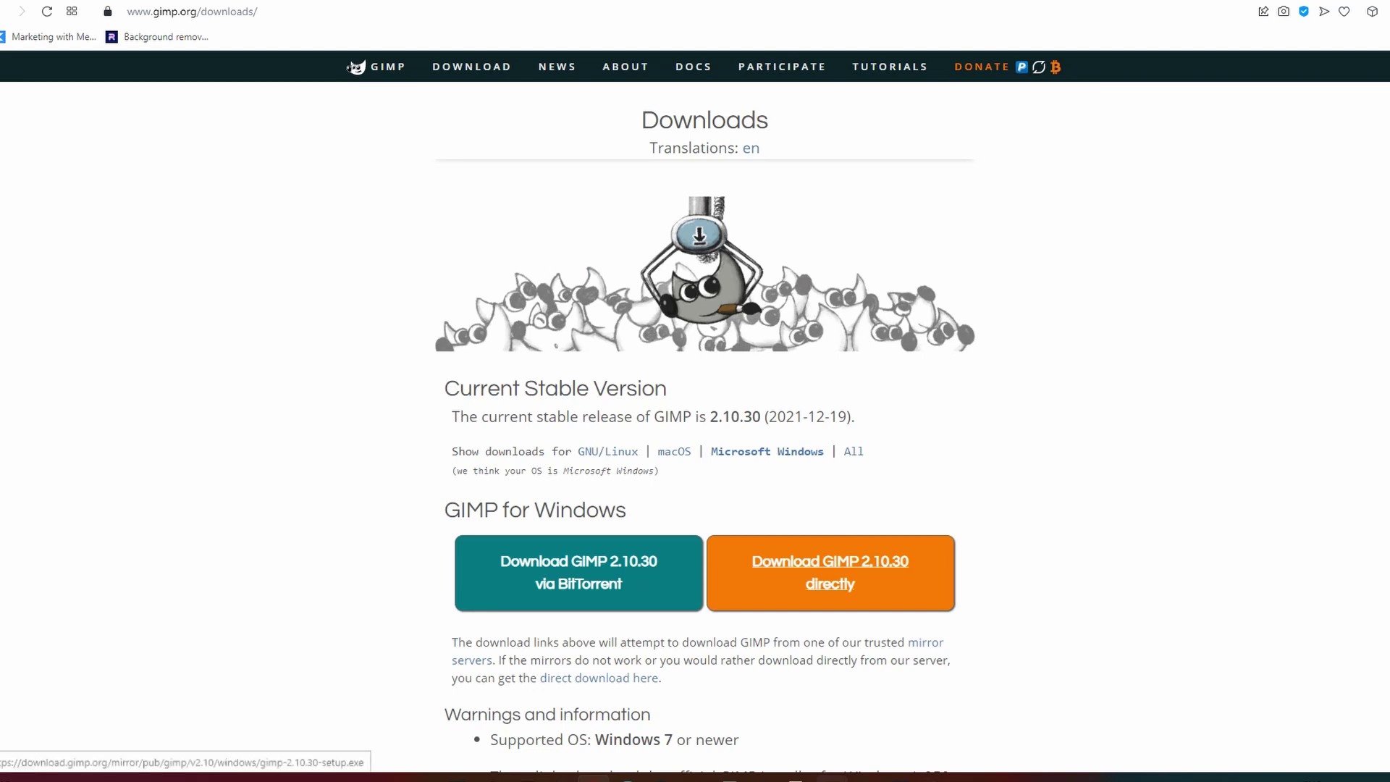
pyautogui.click(831, 573)
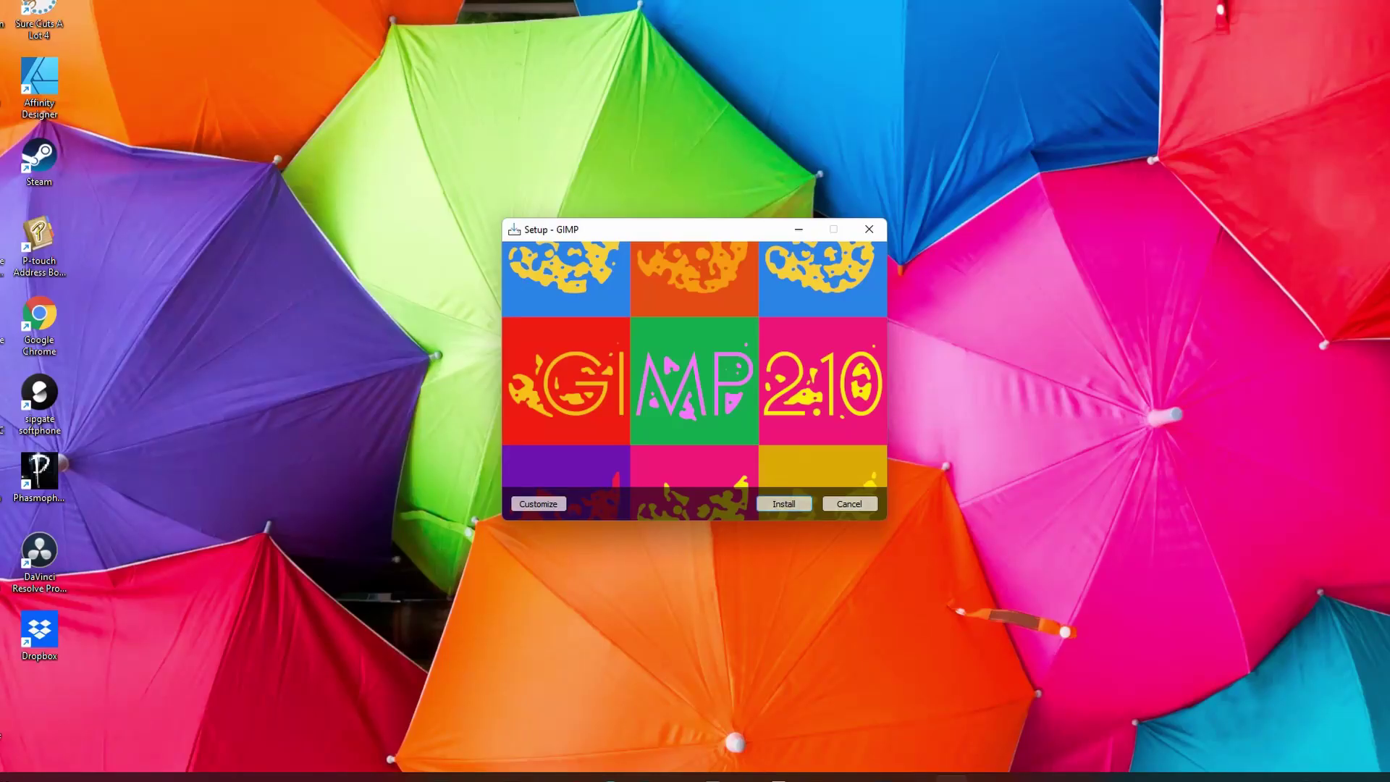
pyautogui.press('Return')
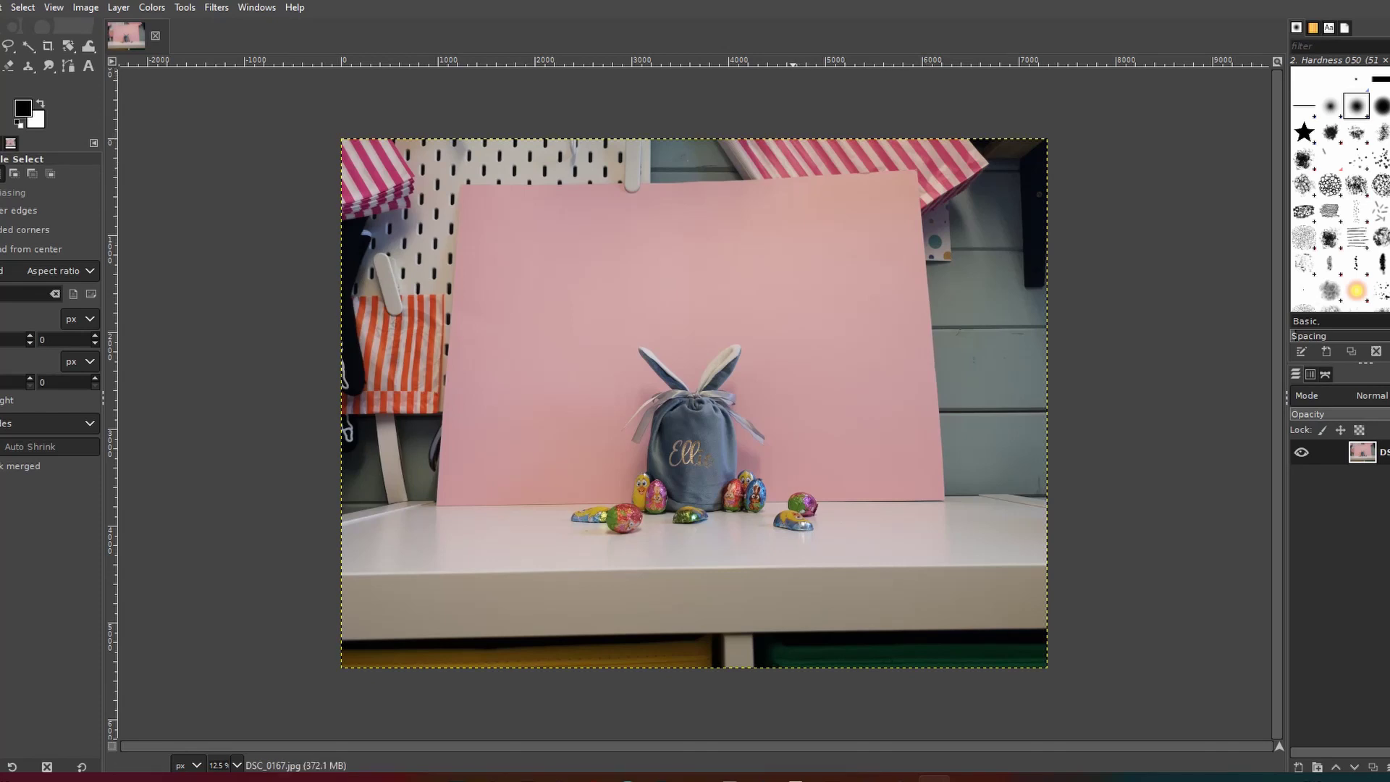
# - Place a horizontal guide along the table's back edge and rotate the photo by 0.60 degrees to level it
pyautogui.moveTo(793, 61); pyautogui.dragTo(764, 505)
pyautogui.click(68, 46)
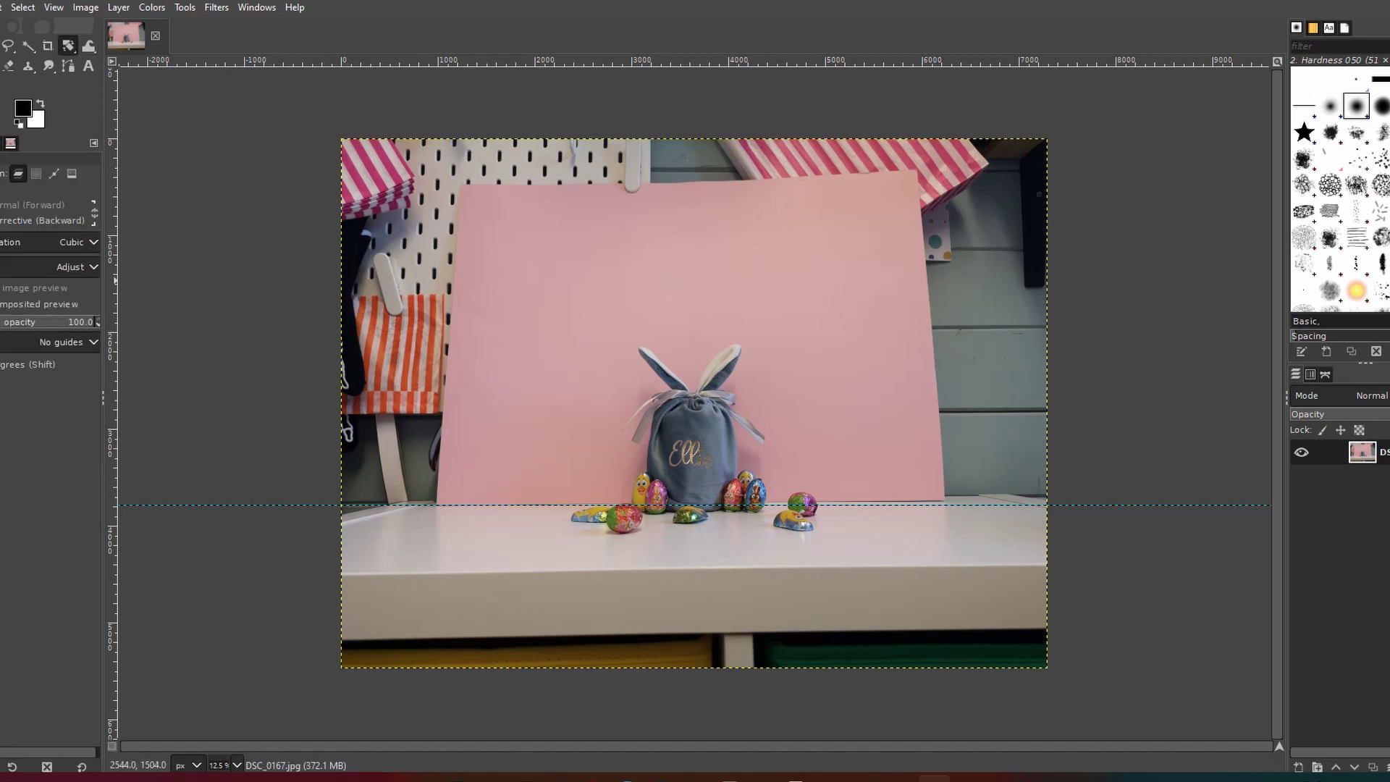
pyautogui.click(728, 344)
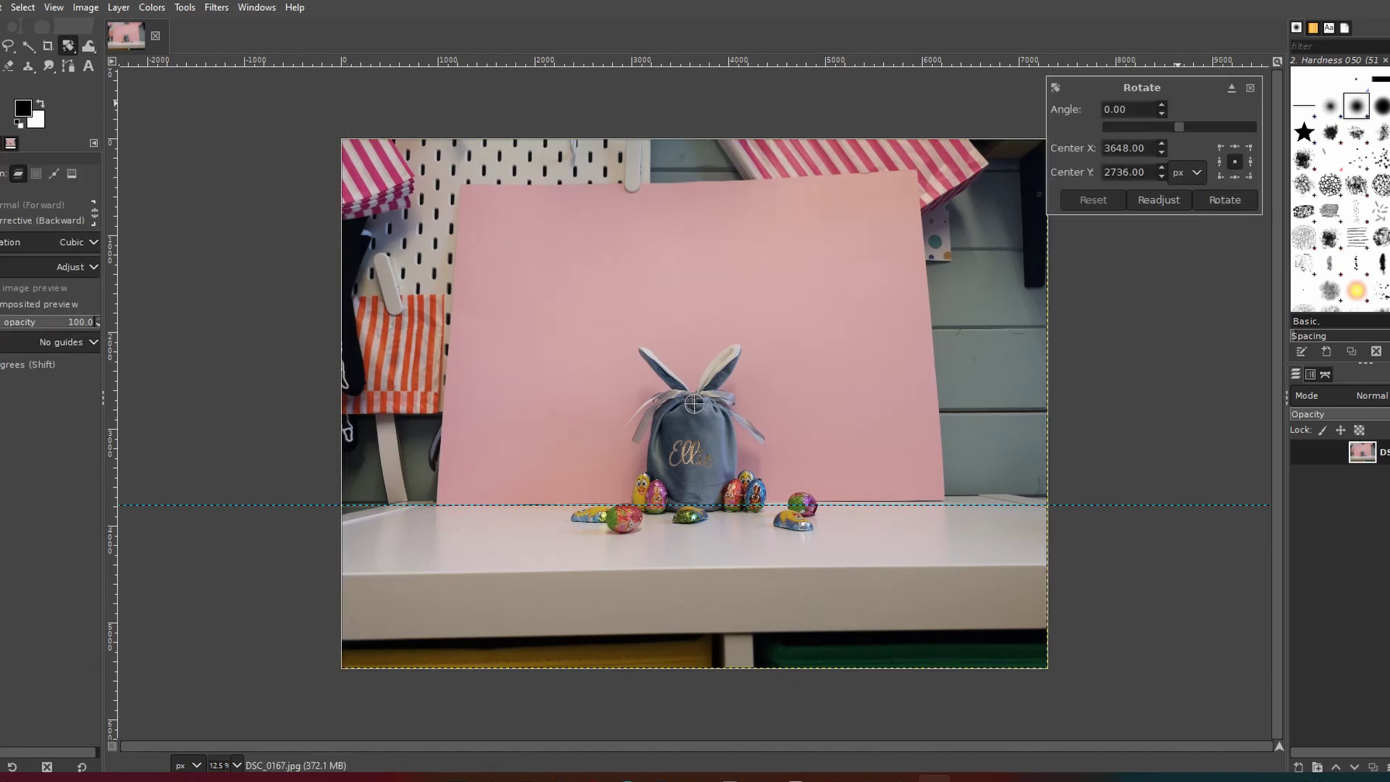
pyautogui.click(1161, 106)
pyautogui.click(1162, 105)
pyautogui.click(1161, 106)
pyautogui.click(1161, 106)
pyautogui.click(1161, 106)
pyautogui.scroll(1, 1130, 110)
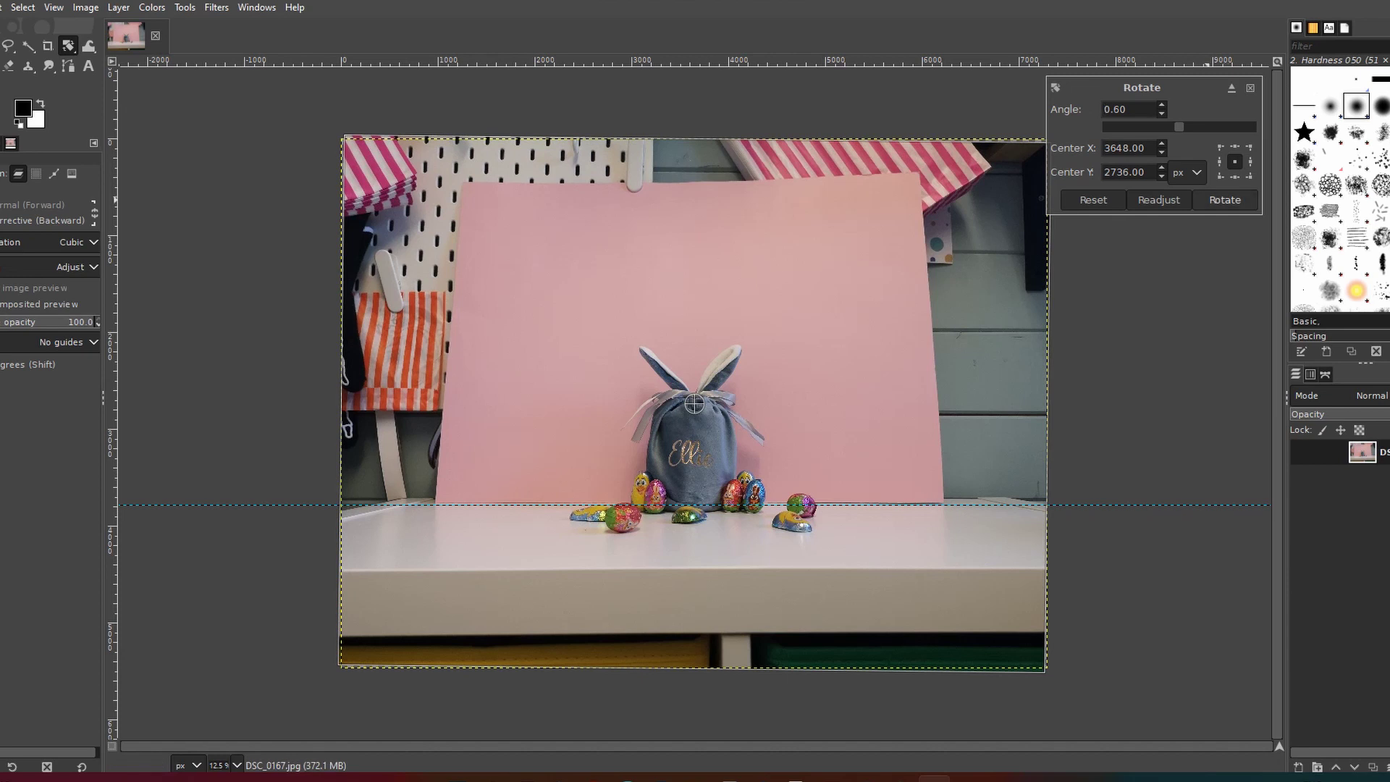
pyautogui.press('Return')
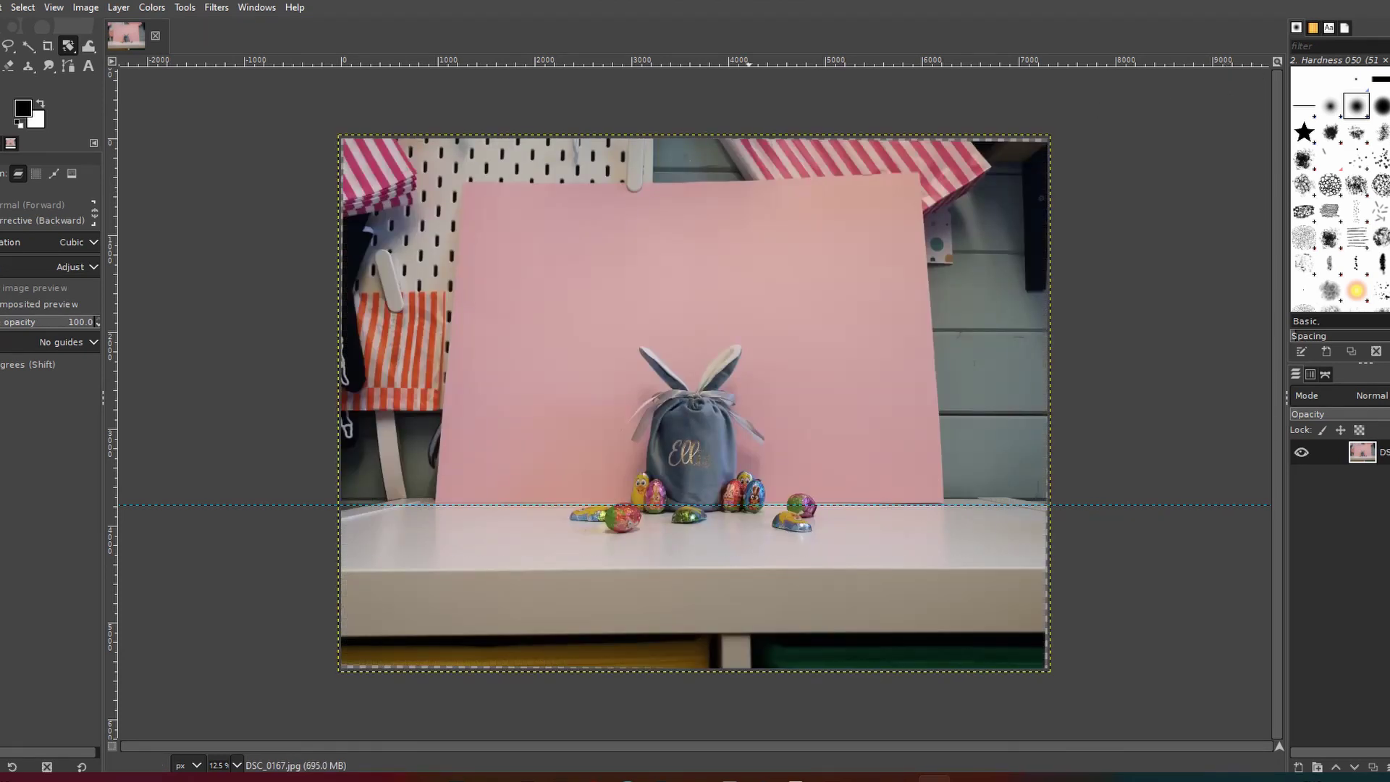
# - Frame the bunny bag with guides: horizontal ones at its base and ear tips, vertical ones at both sides
pyautogui.moveTo(764, 63); pyautogui.dragTo(742, 512)
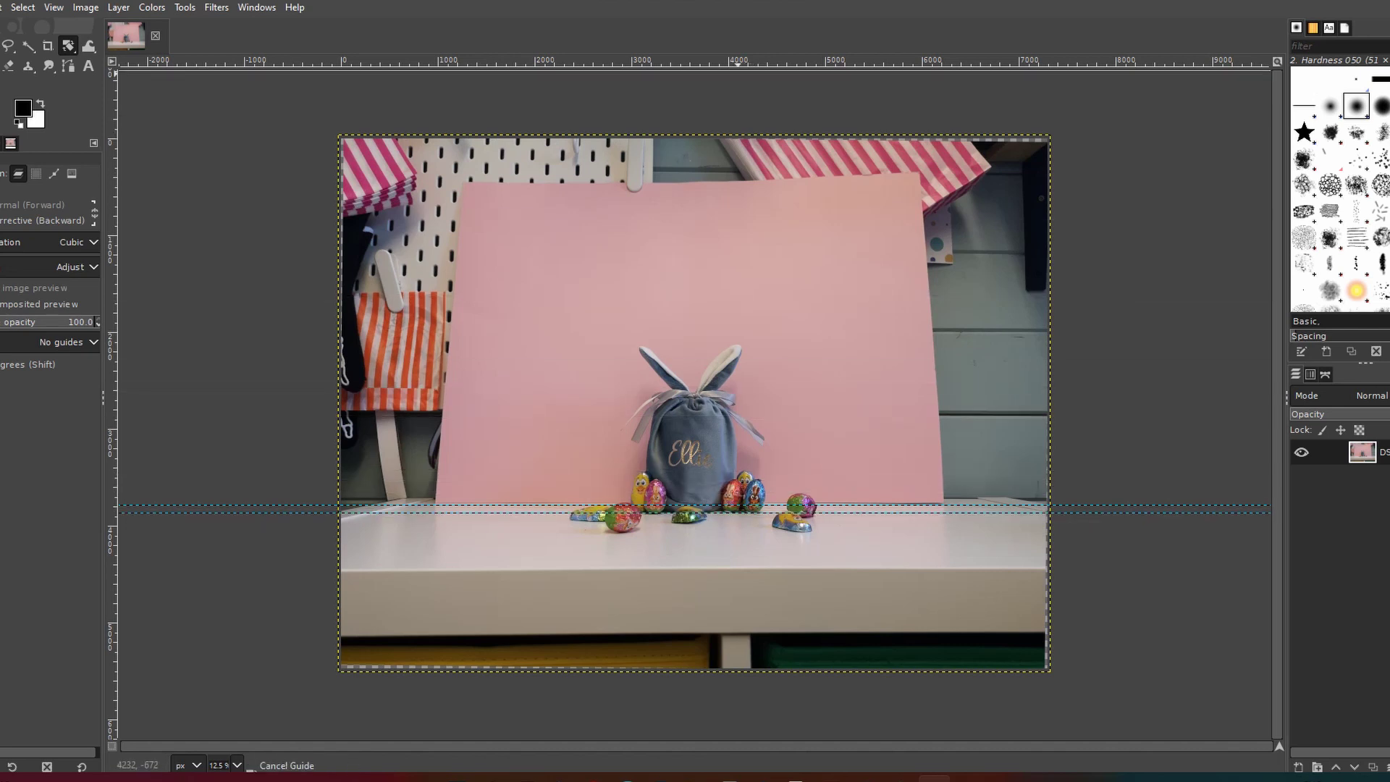
pyautogui.moveTo(757, 326); pyautogui.dragTo(755, 345)
pyautogui.moveTo(112, 420); pyautogui.dragTo(742, 458)
pyautogui.moveTo(112, 471); pyautogui.dragTo(635, 467)
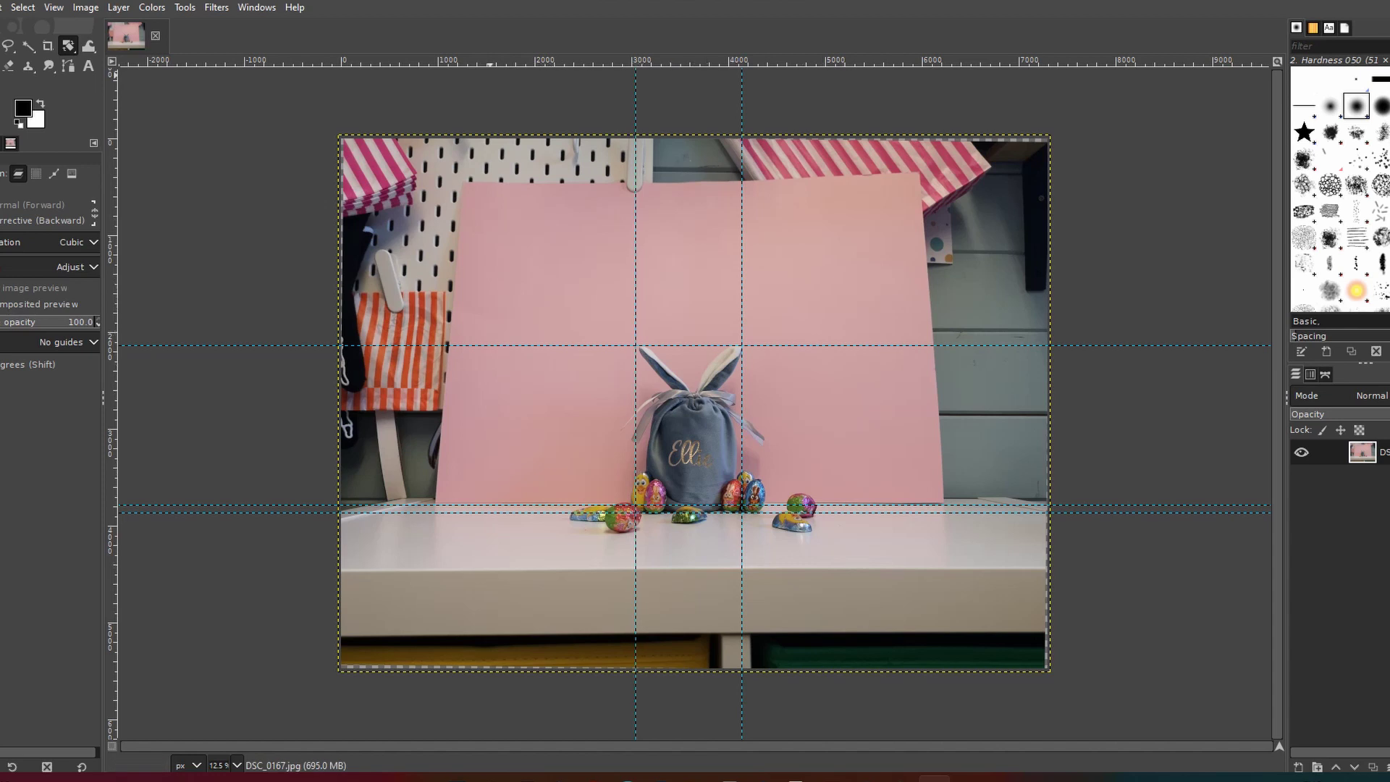
# - Open the Levels adjustment for the photo
pyautogui.click(151, 8)
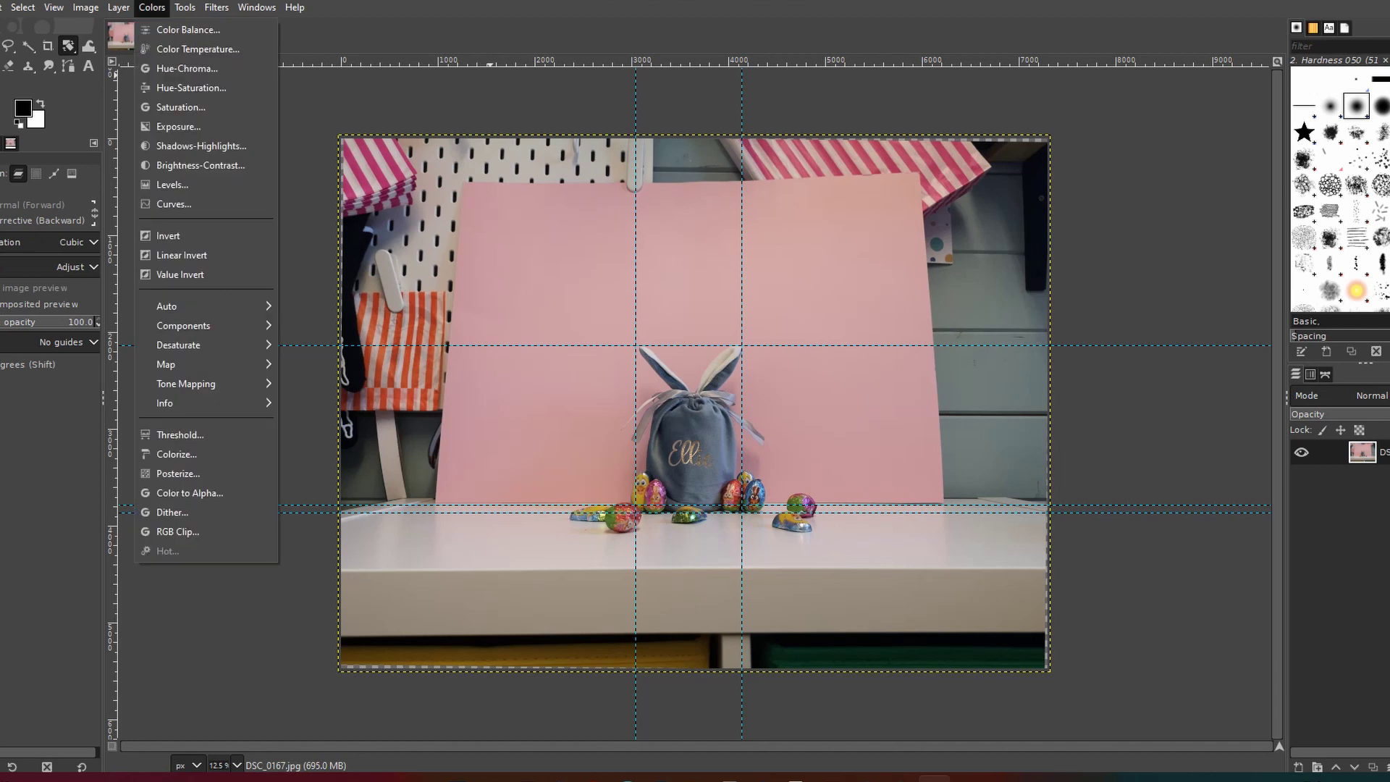
pyautogui.press('Escape')
pyautogui.hotkey('alt', 'c')
pyautogui.press('Down')
pyautogui.press('Down')
pyautogui.press('Down')
pyautogui.press('Up')
pyautogui.press('Up')
pyautogui.press('Down')
pyautogui.press('Down')
pyautogui.press('Down')
pyautogui.press('Down')
pyautogui.press('Down')
pyautogui.press('Down')
pyautogui.press('Down')
pyautogui.press('Down')
pyautogui.press('Return')
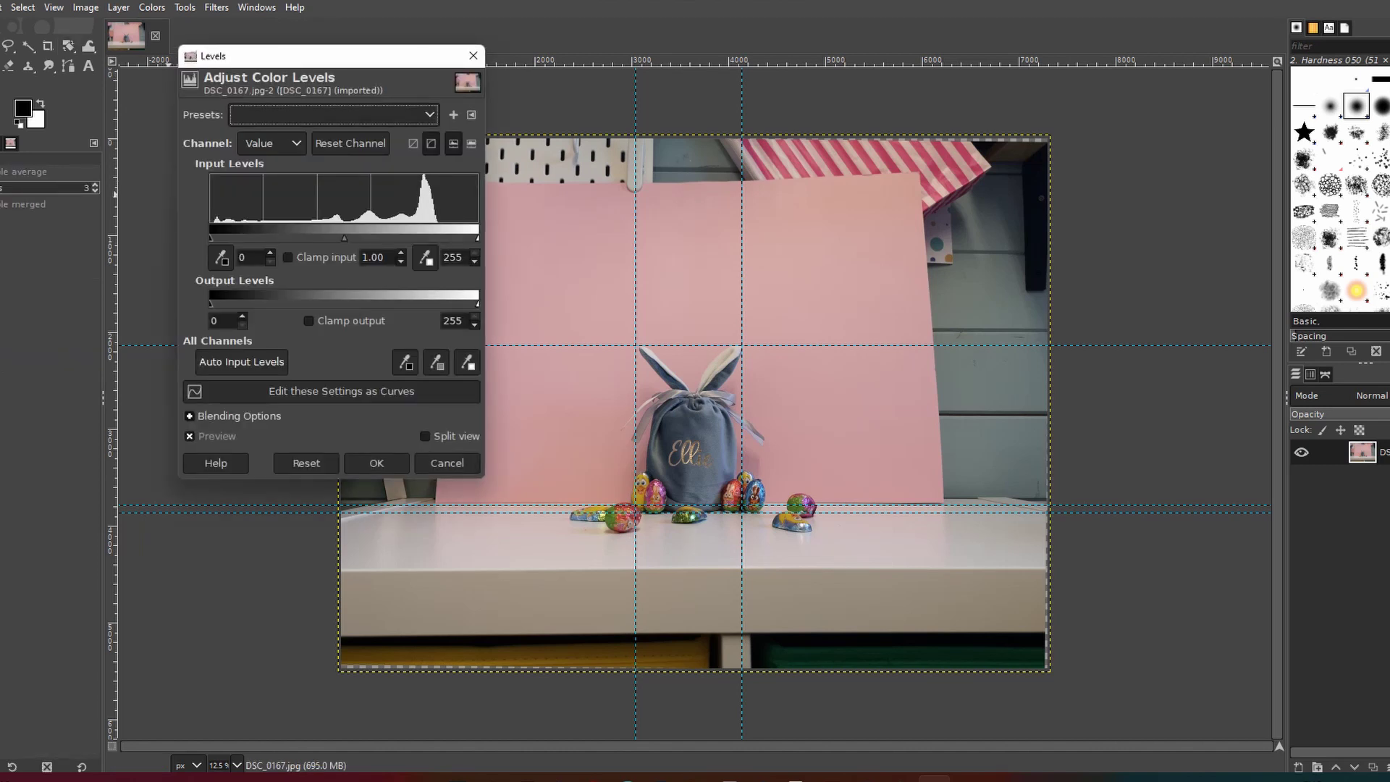
# - Try Auto Input Levels on the photo and reset the levels
pyautogui.click(241, 362)
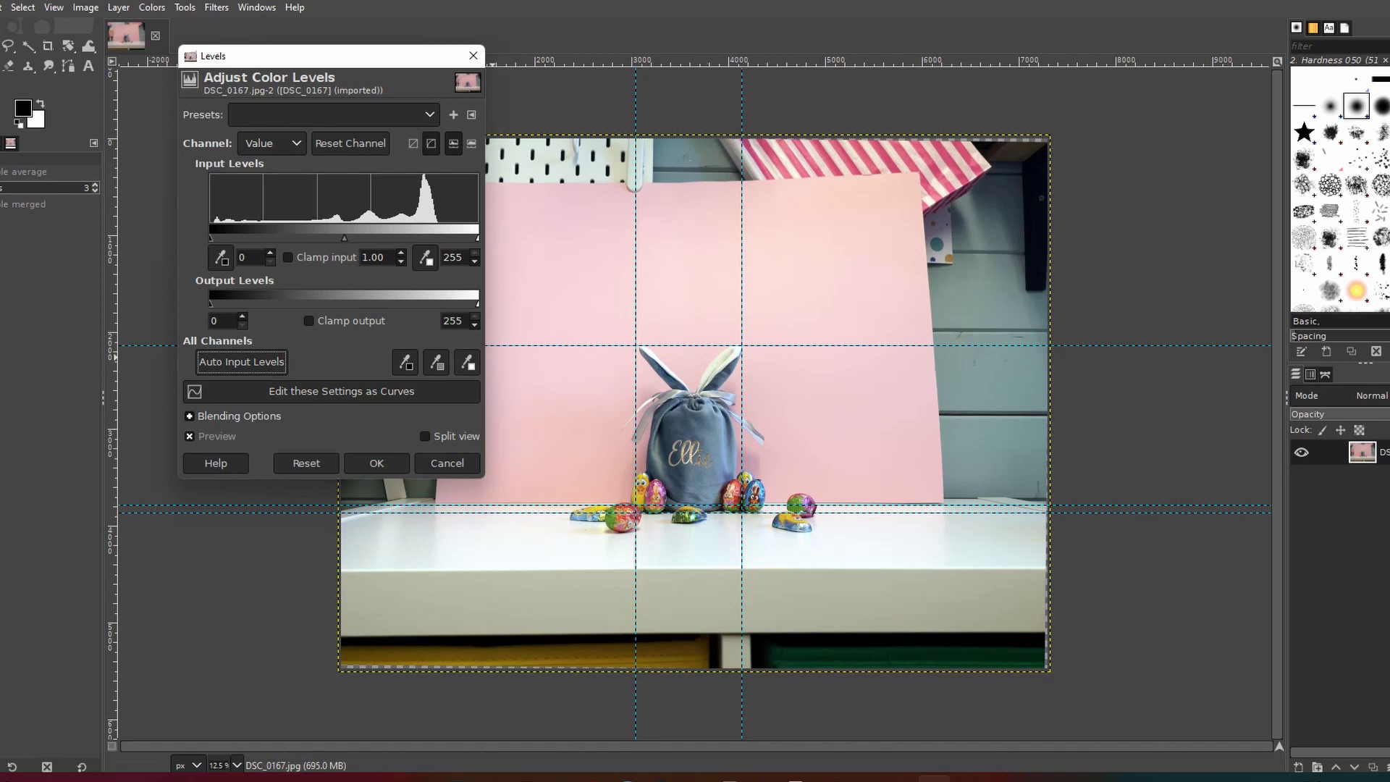
pyautogui.click(307, 464)
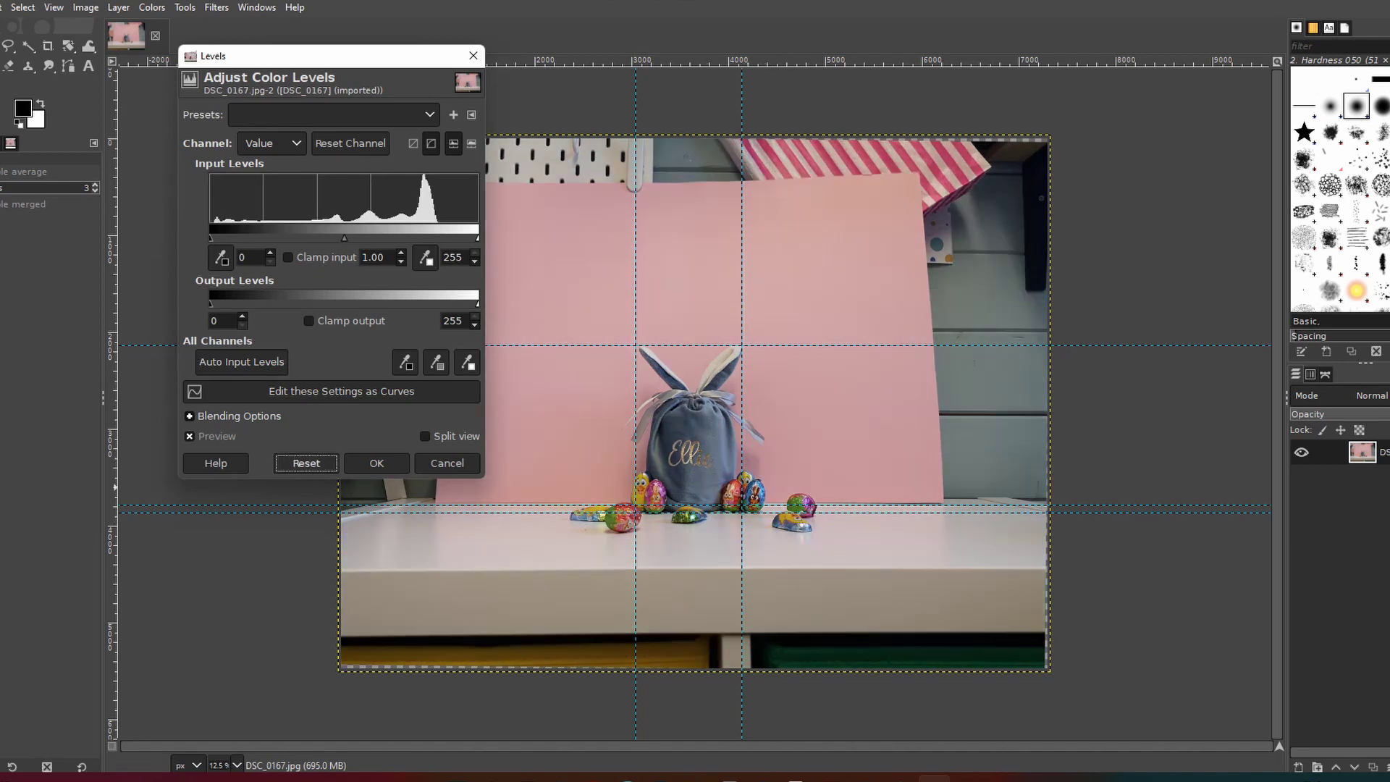
# - Pick the white point for all channels from the front of the white tabletop and apply the Levels adjustment
pyautogui.click(467, 362)
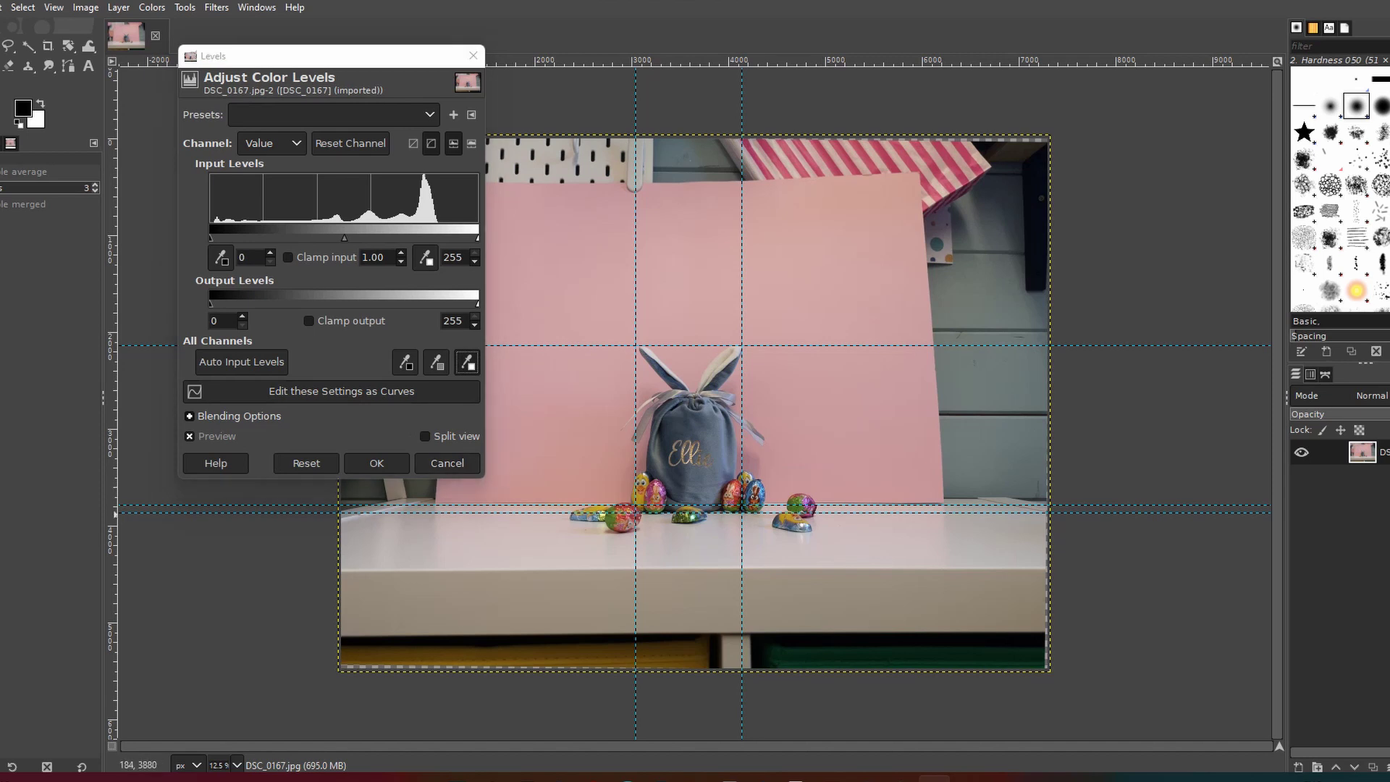
pyautogui.click(359, 511)
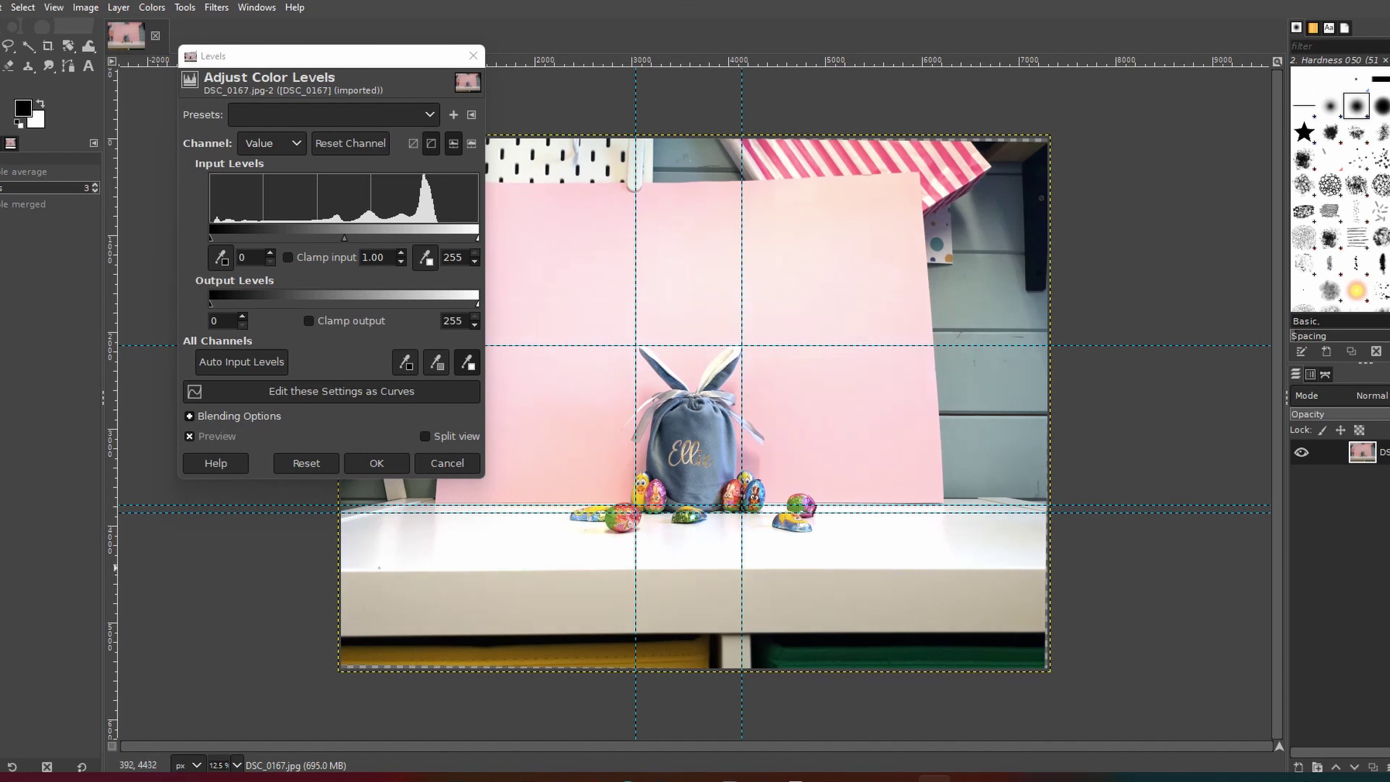
pyautogui.click(383, 573)
pyautogui.click(383, 567)
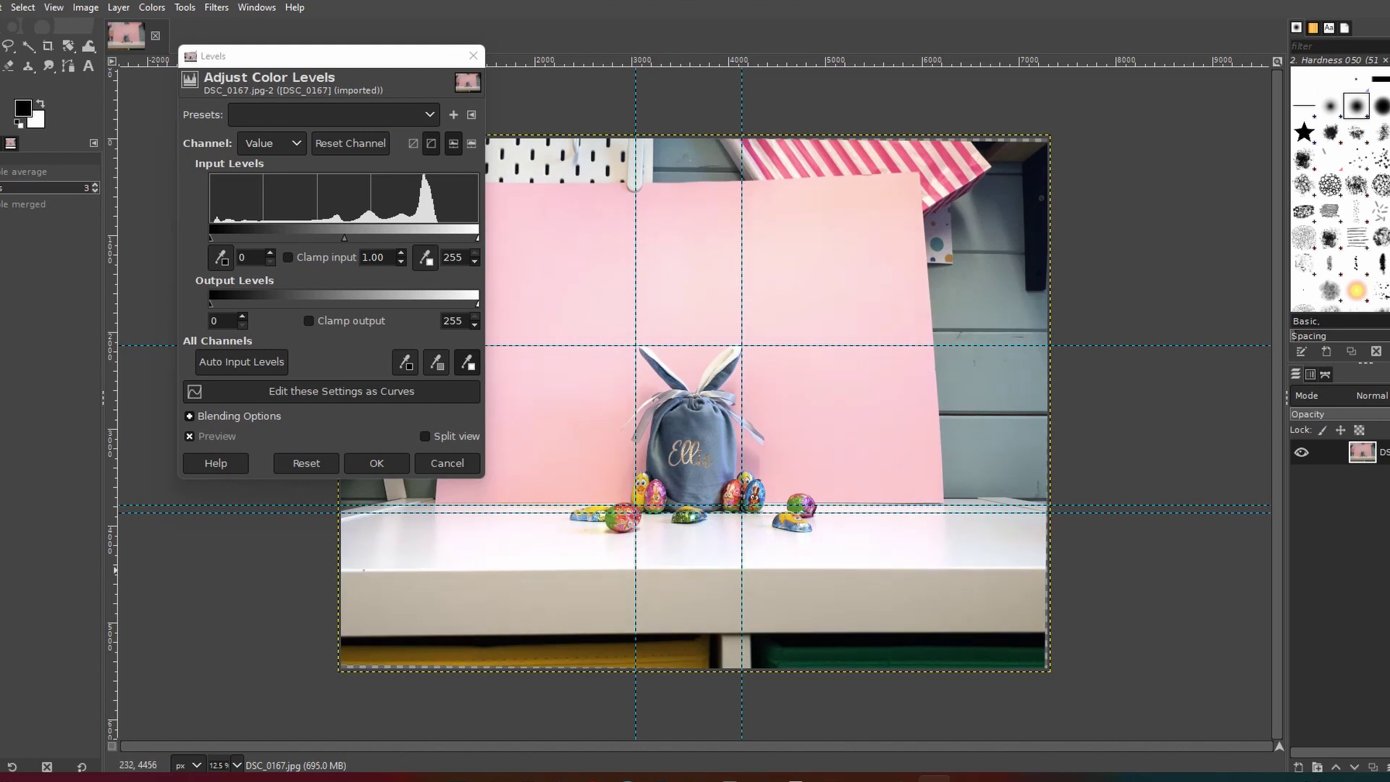
pyautogui.click(383, 462)
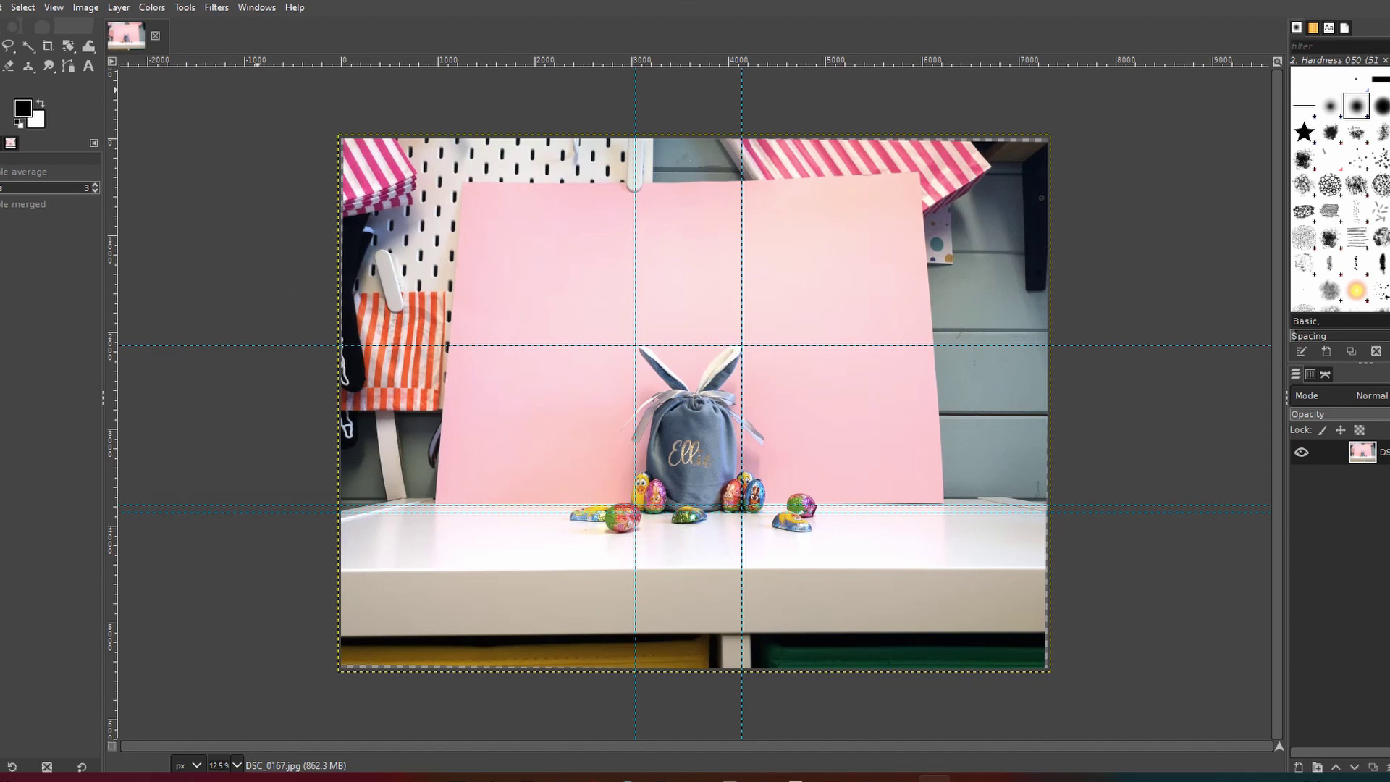
# - Apply a slight S-shaped Value curve with points at input 187, output 195 and input 45, output 37
pyautogui.click(152, 7)
pyautogui.press('Down')
pyautogui.press('Down')
pyautogui.press('Down')
pyautogui.press('Down')
pyautogui.press('Down')
pyautogui.press('Down')
pyautogui.press('Down')
pyautogui.press('Down')
pyautogui.press('Down')
pyautogui.press('Down')
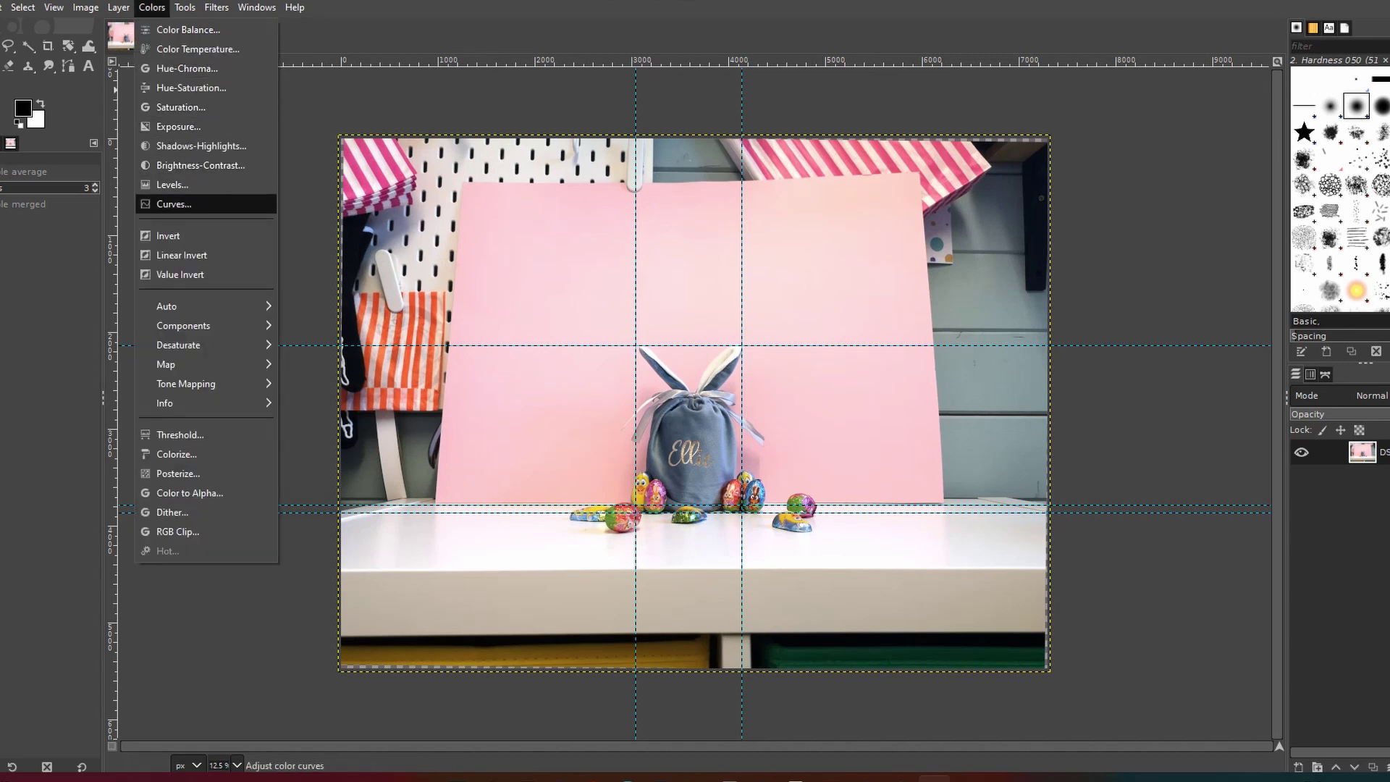
pyautogui.press('Return')
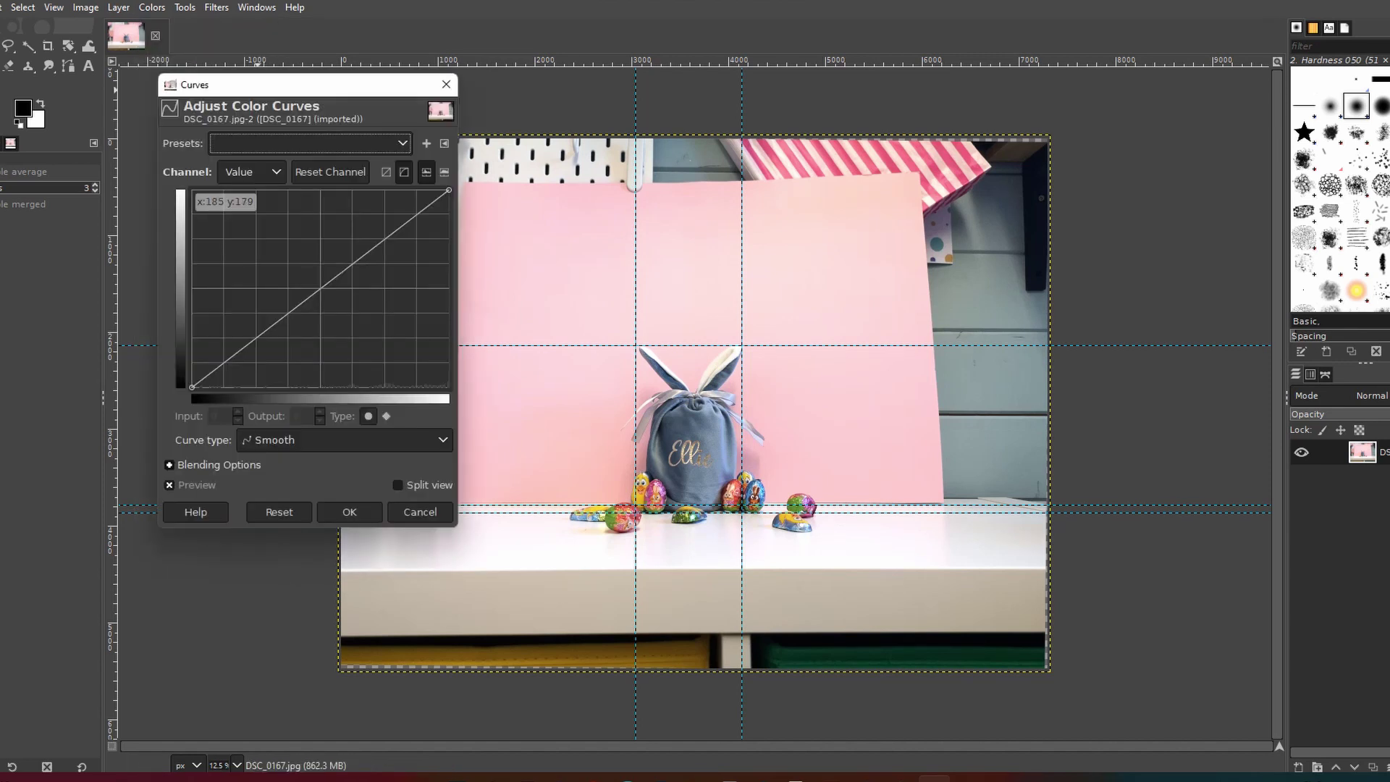
pyautogui.click(380, 240)
pyautogui.moveTo(380, 240); pyautogui.dragTo(380, 236)
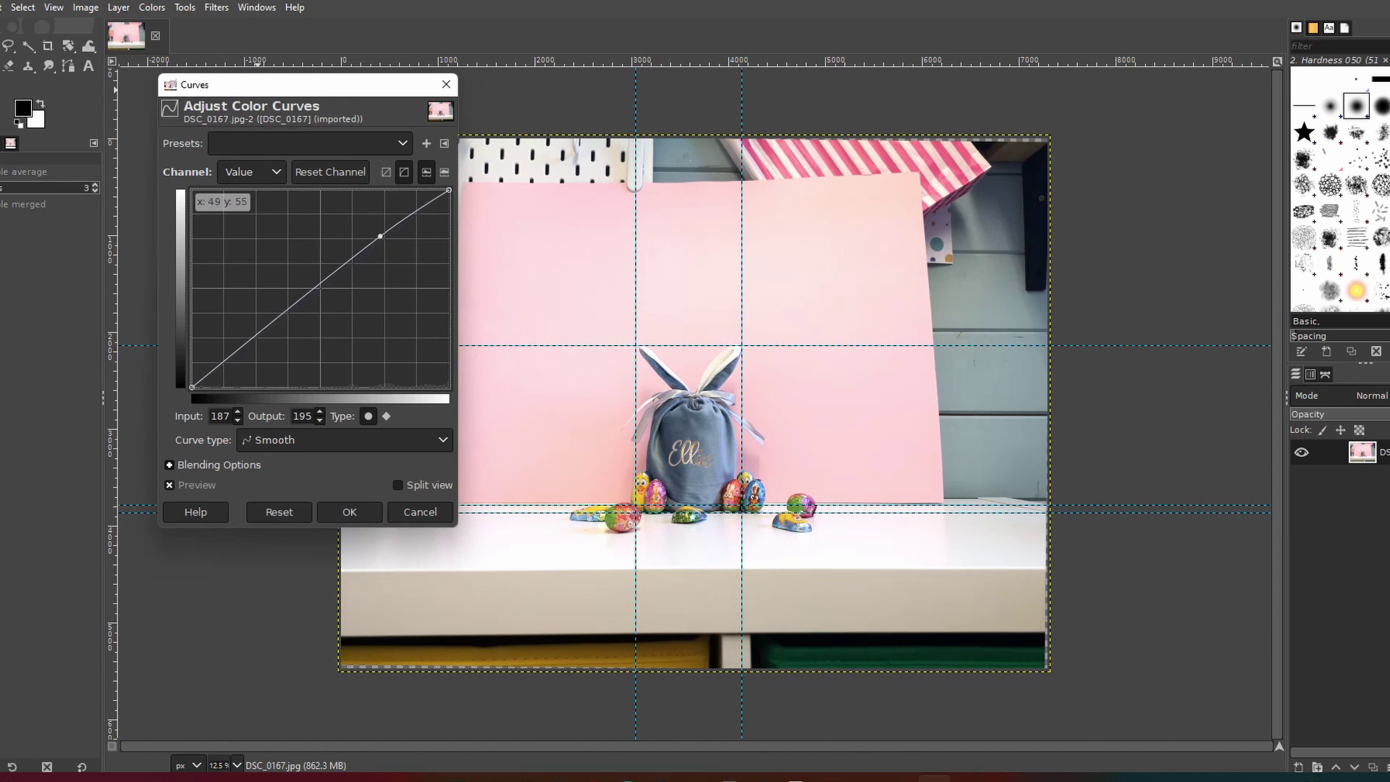
pyautogui.moveTo(230, 353); pyautogui.dragTo(237, 359)
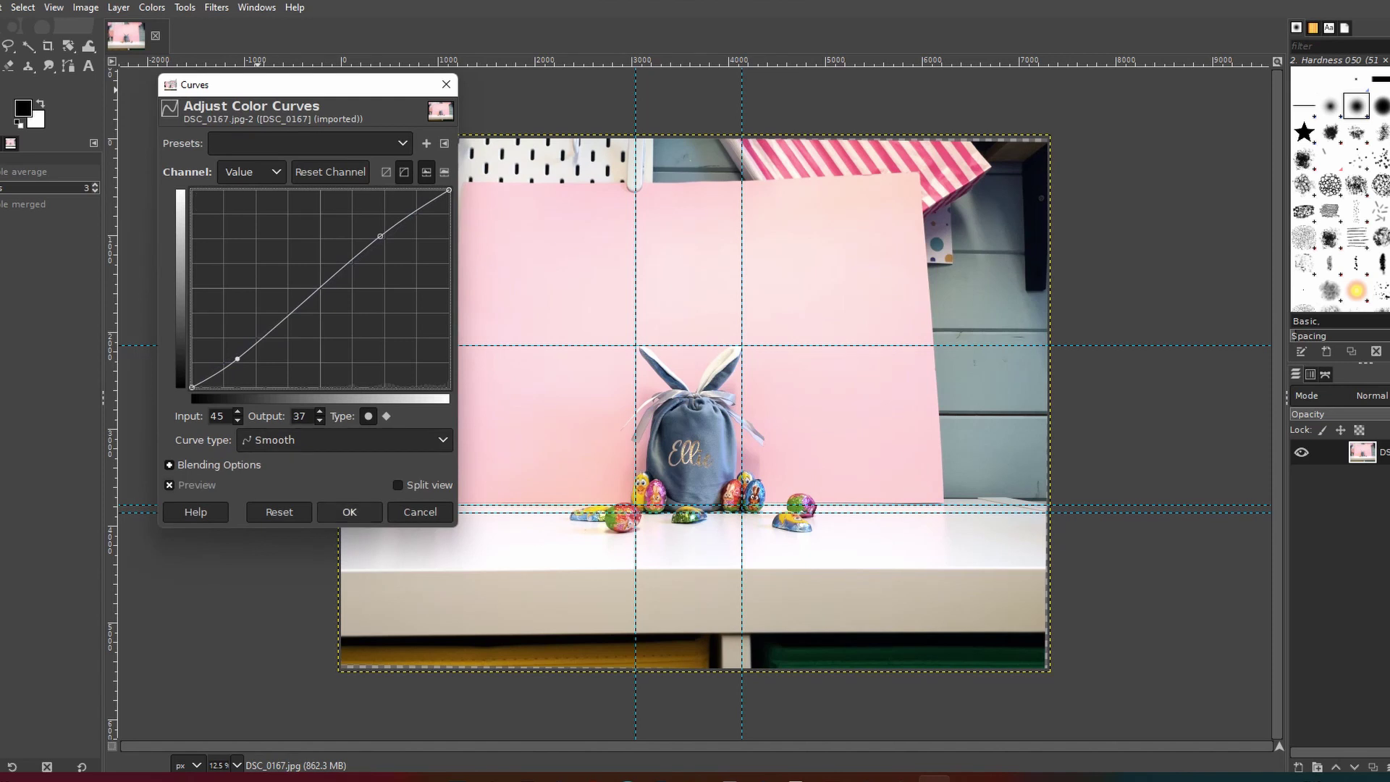
pyautogui.click(349, 512)
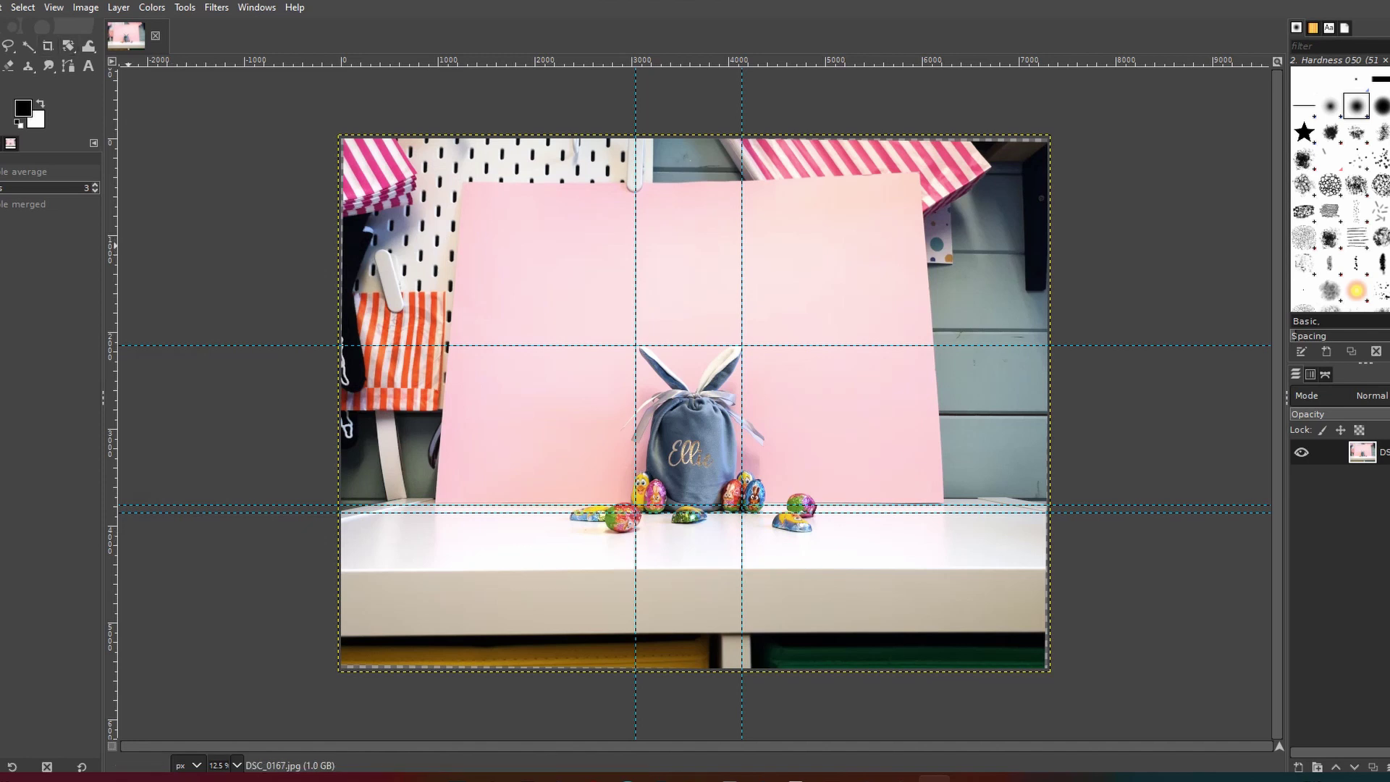
# - Apply a midtone Color Balance with Cyan-Red 0.4, Magenta-Green -4.0 and Yellow-Blue -5.8
pyautogui.click(152, 7)
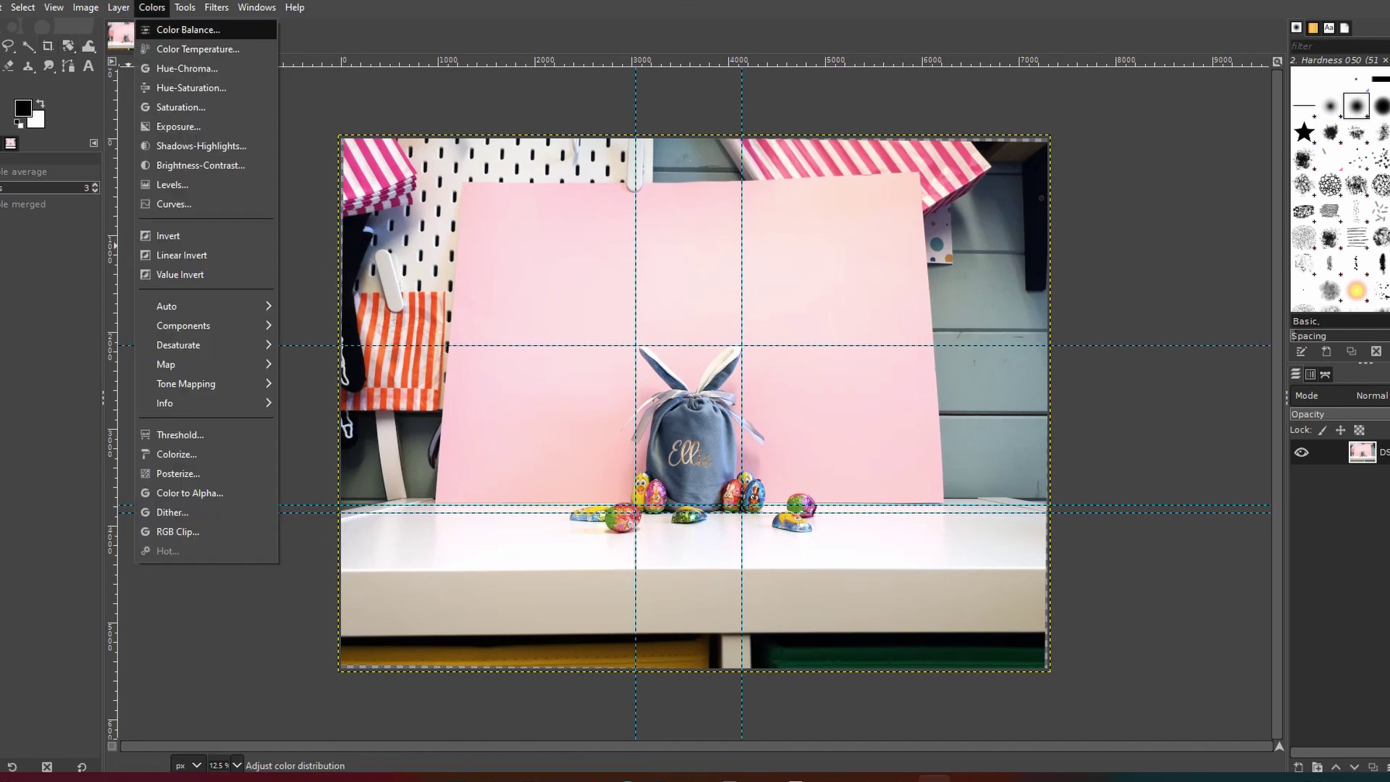
pyautogui.press('Return')
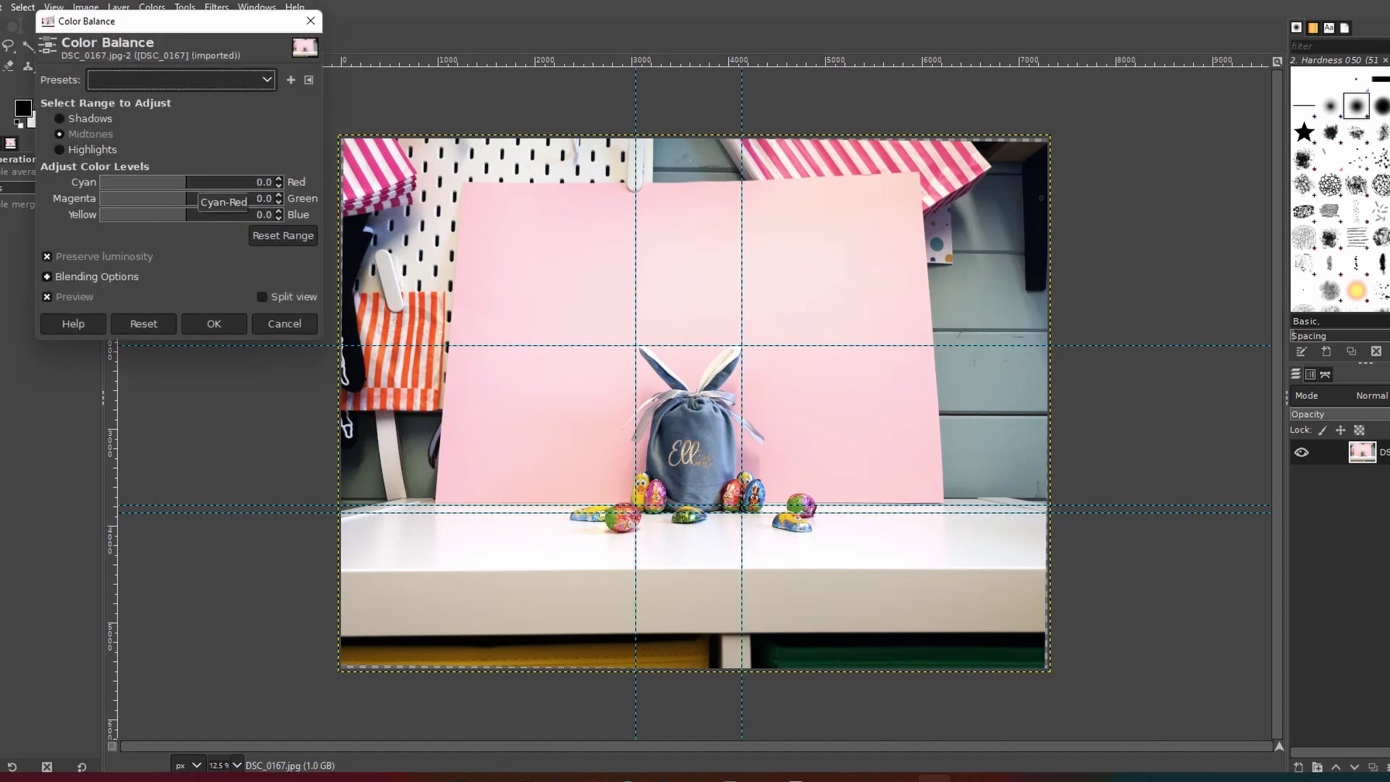
pyautogui.click(186, 183)
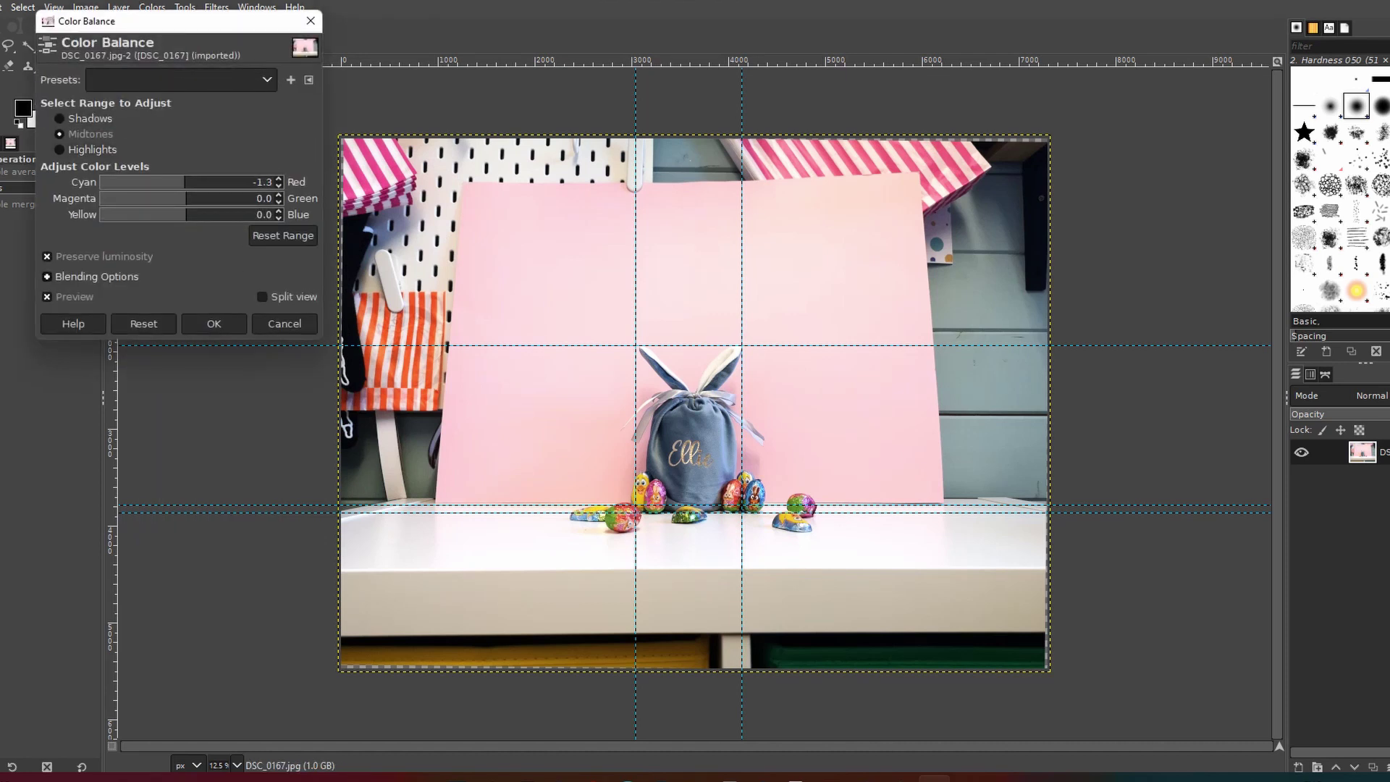
pyautogui.moveTo(184, 183); pyautogui.dragTo(192, 182)
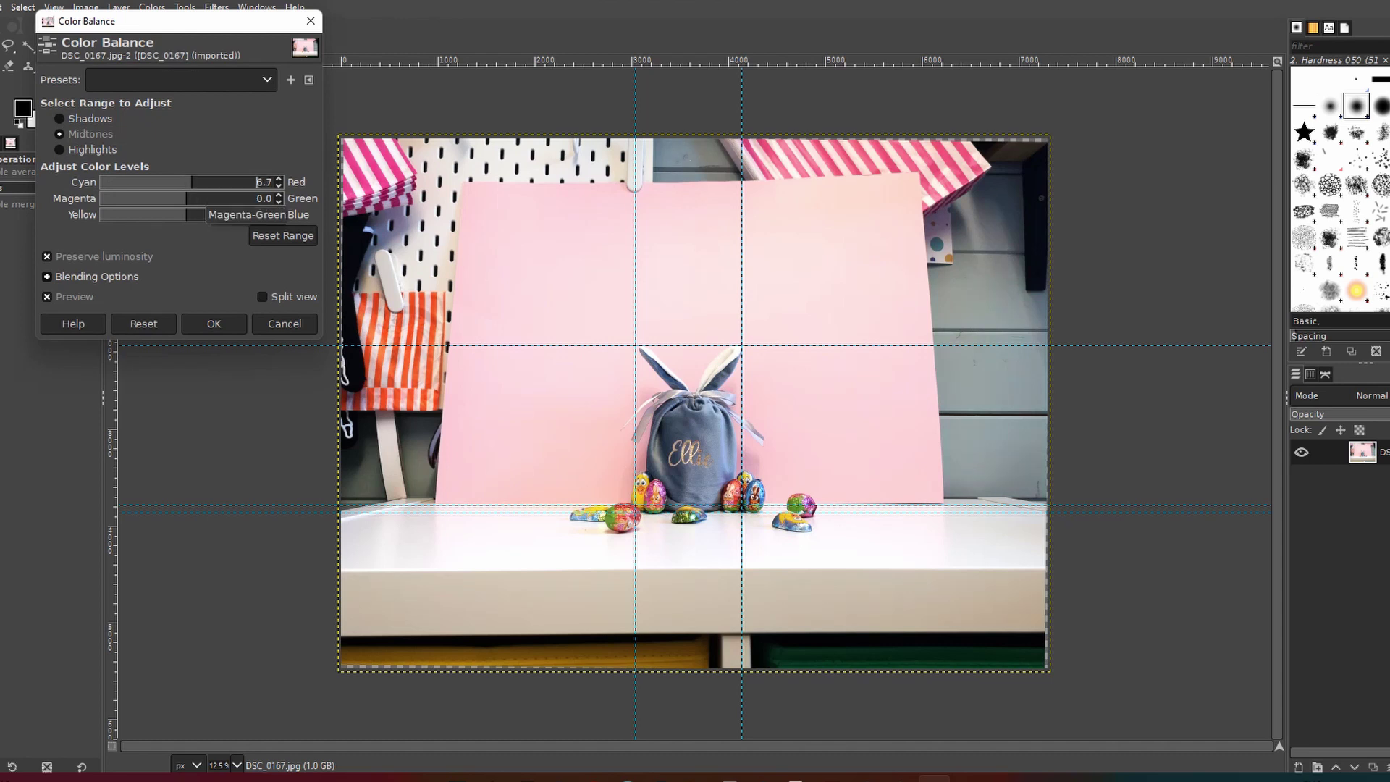
pyautogui.scroll(-4, 253, 198)
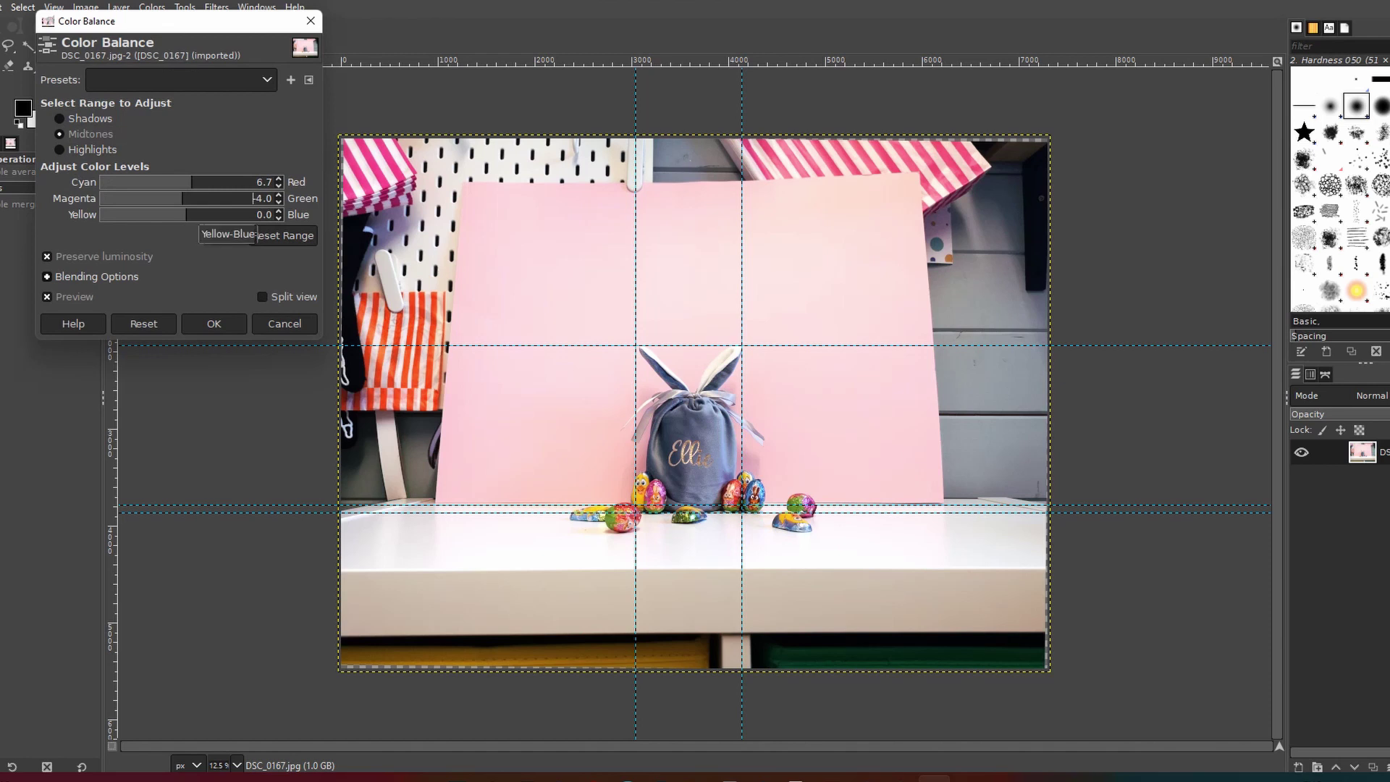
pyautogui.scroll(-4, 253, 214)
pyautogui.scroll(3, 252, 182)
pyautogui.scroll(-5, 257, 182)
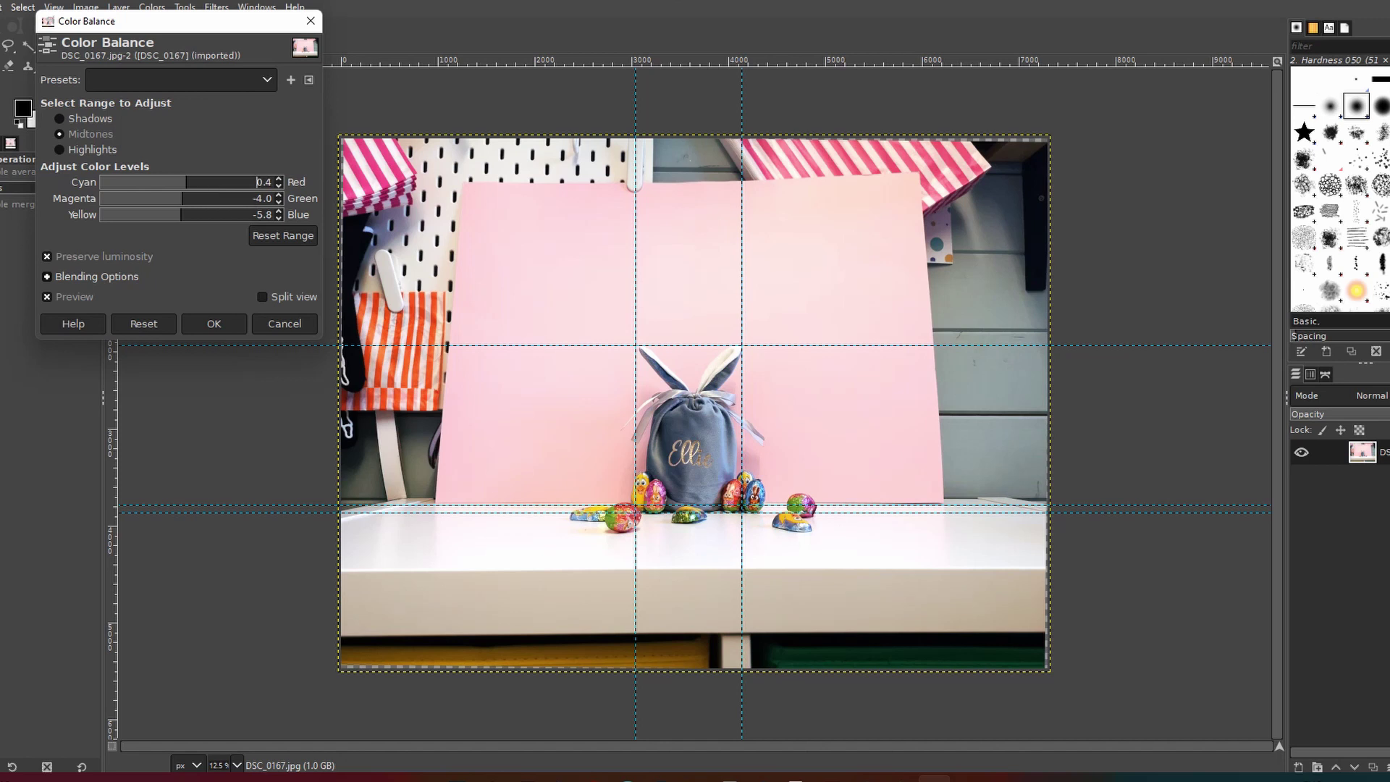
pyautogui.click(214, 324)
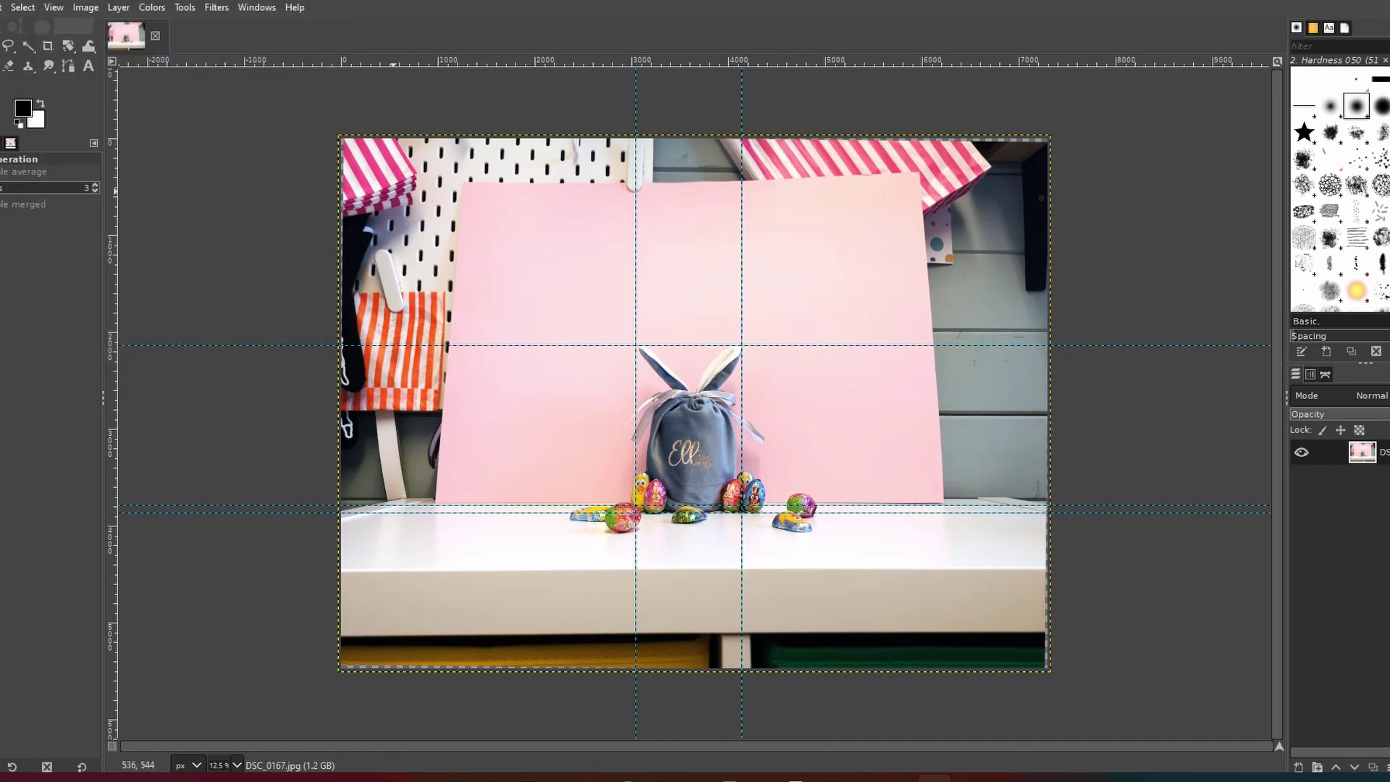
# - Clear the Crop tool's preset aspect ratio and crop the photo to an about 3180 px square around the bag and eggs
pyautogui.hotkey('shift', 'c')
pyautogui.click(48, 45)
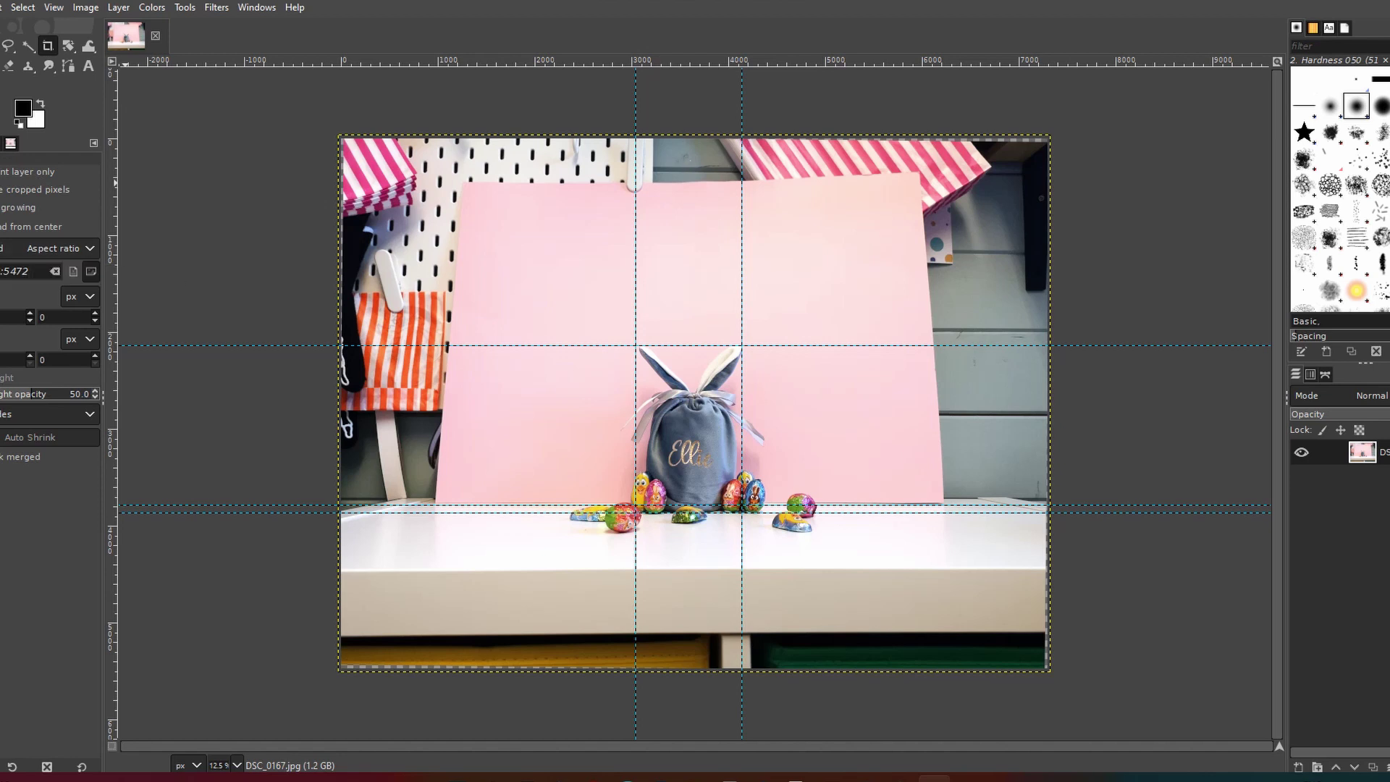
pyautogui.hotkey('ctrl', 'a')
pyautogui.press('BackSpace')
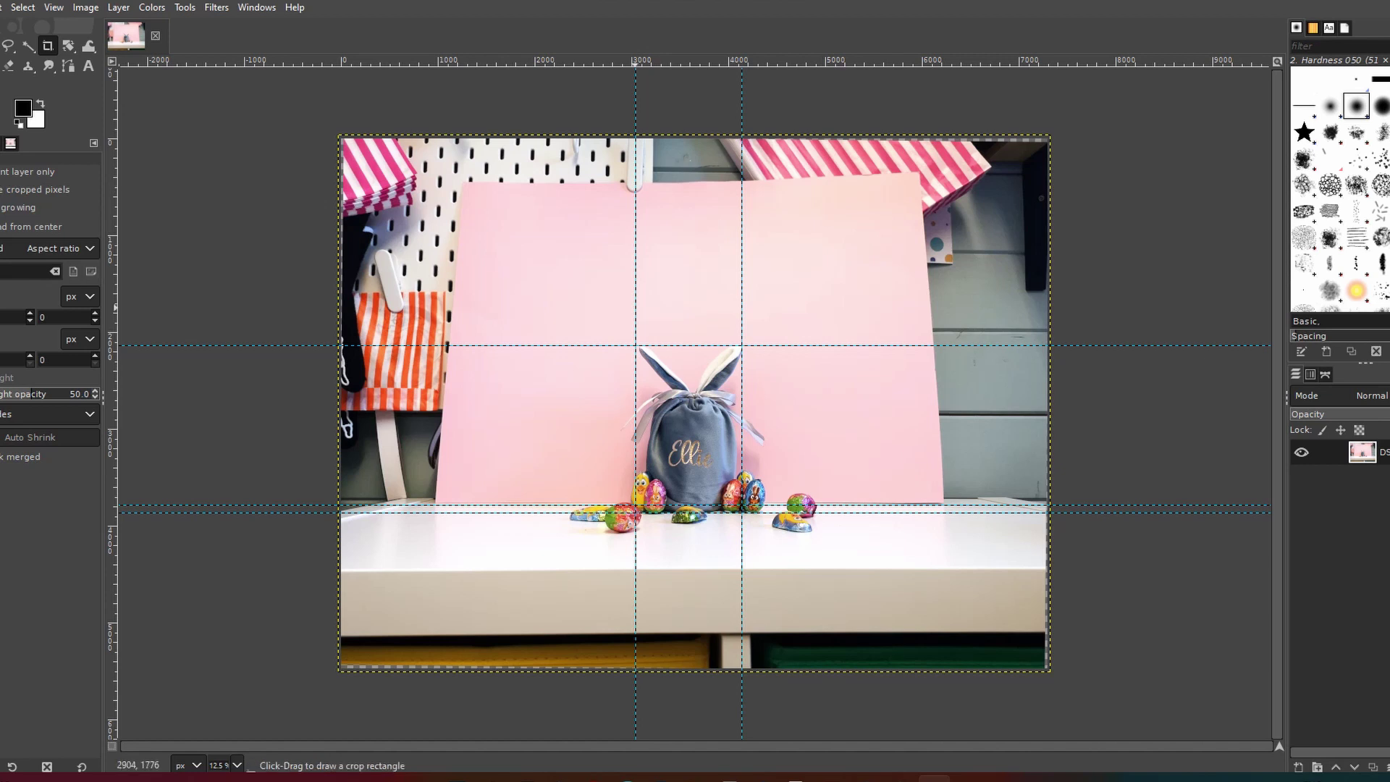
pyautogui.moveTo(556, 272); pyautogui.dragTo(850, 565)
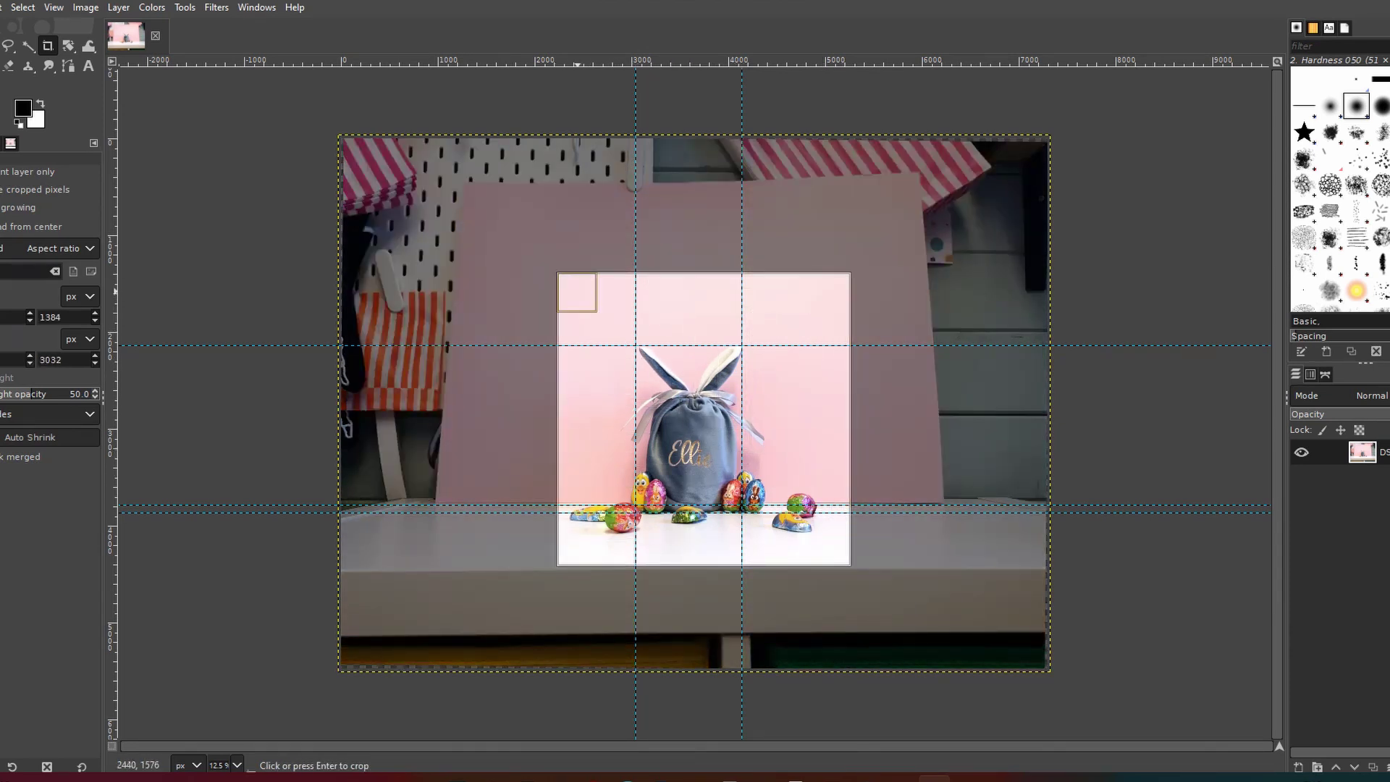
pyautogui.moveTo(578, 308); pyautogui.dragTo(548, 283)
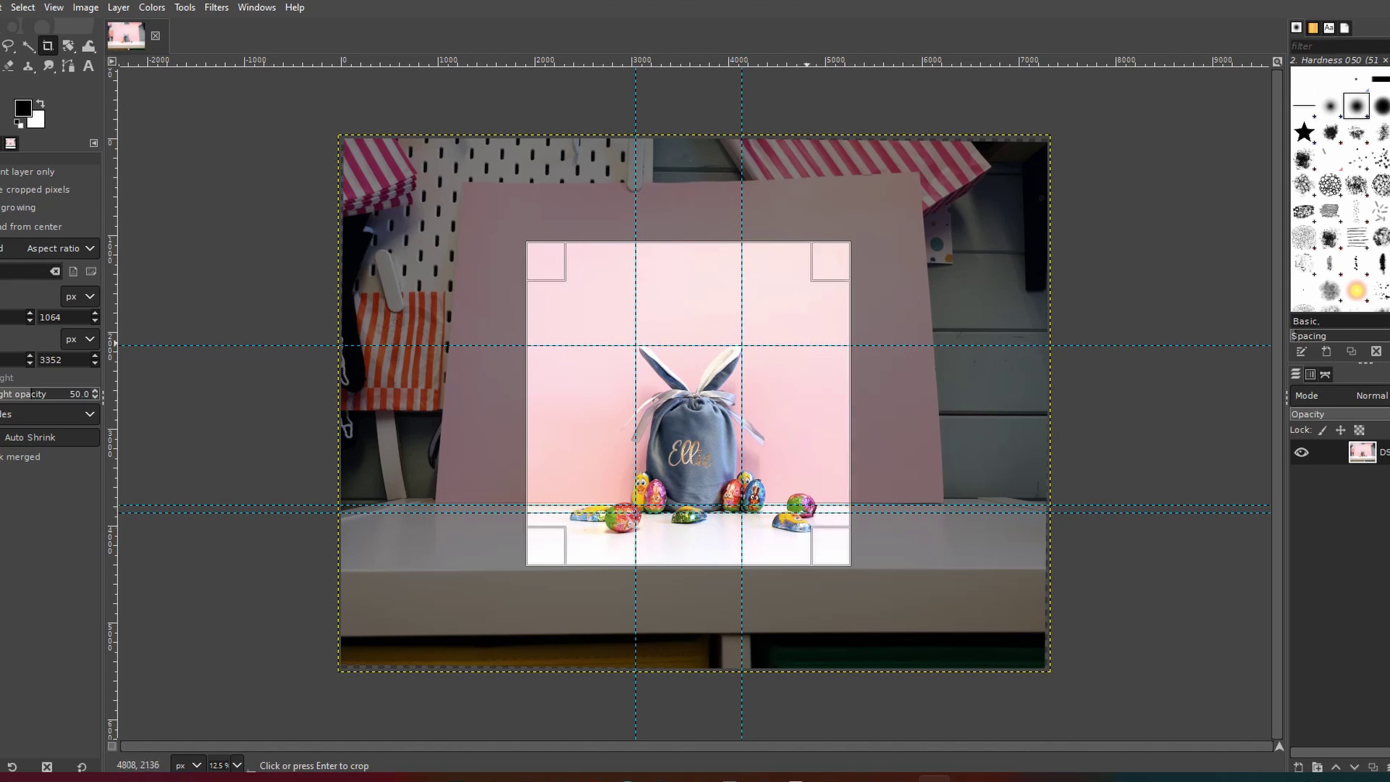
pyautogui.moveTo(675, 270); pyautogui.dragTo(675, 299)
pyautogui.press('Return')
# - Select the full cropped photo with a rectangle about 3180 px square and crop the image canvas to that selection
pyautogui.press('r')
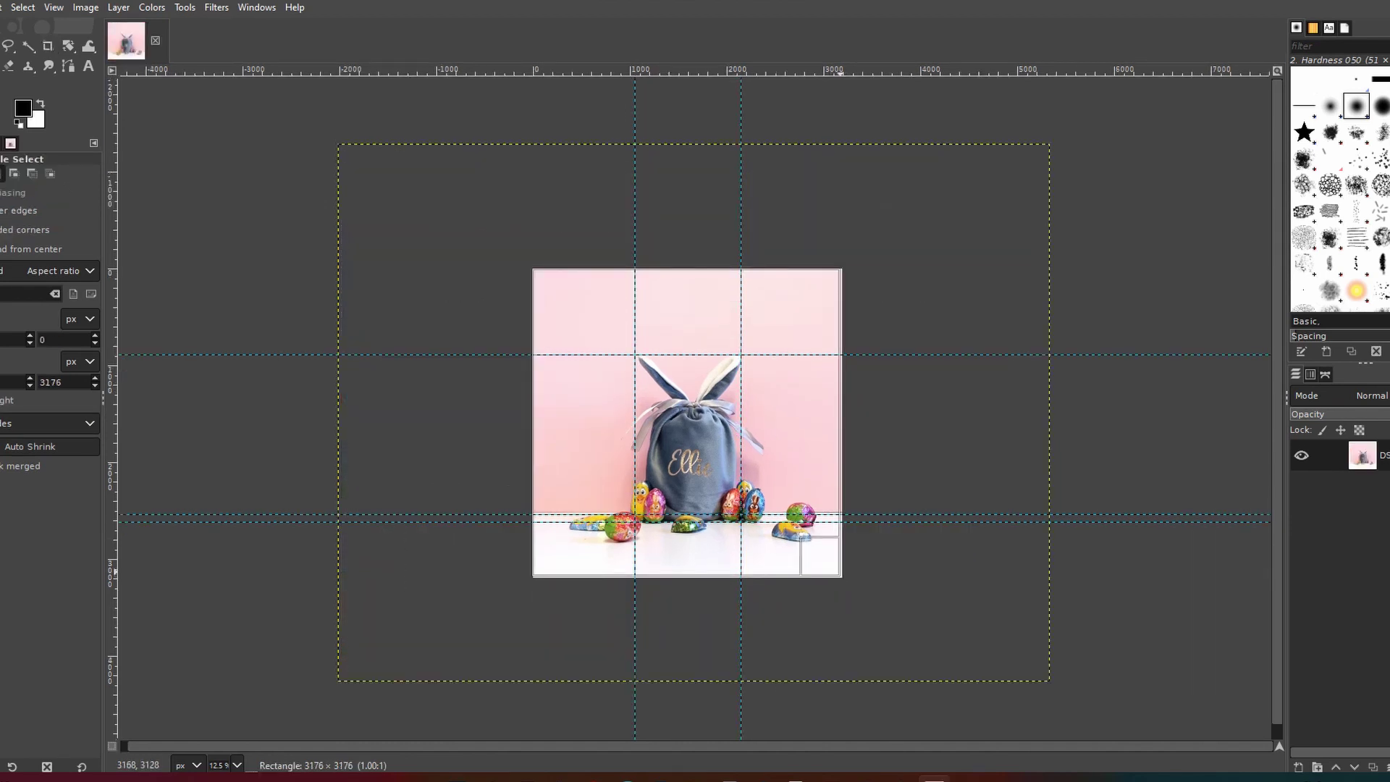
pyautogui.moveTo(841, 572); pyautogui.dragTo(842, 574)
pyautogui.click(86, 7)
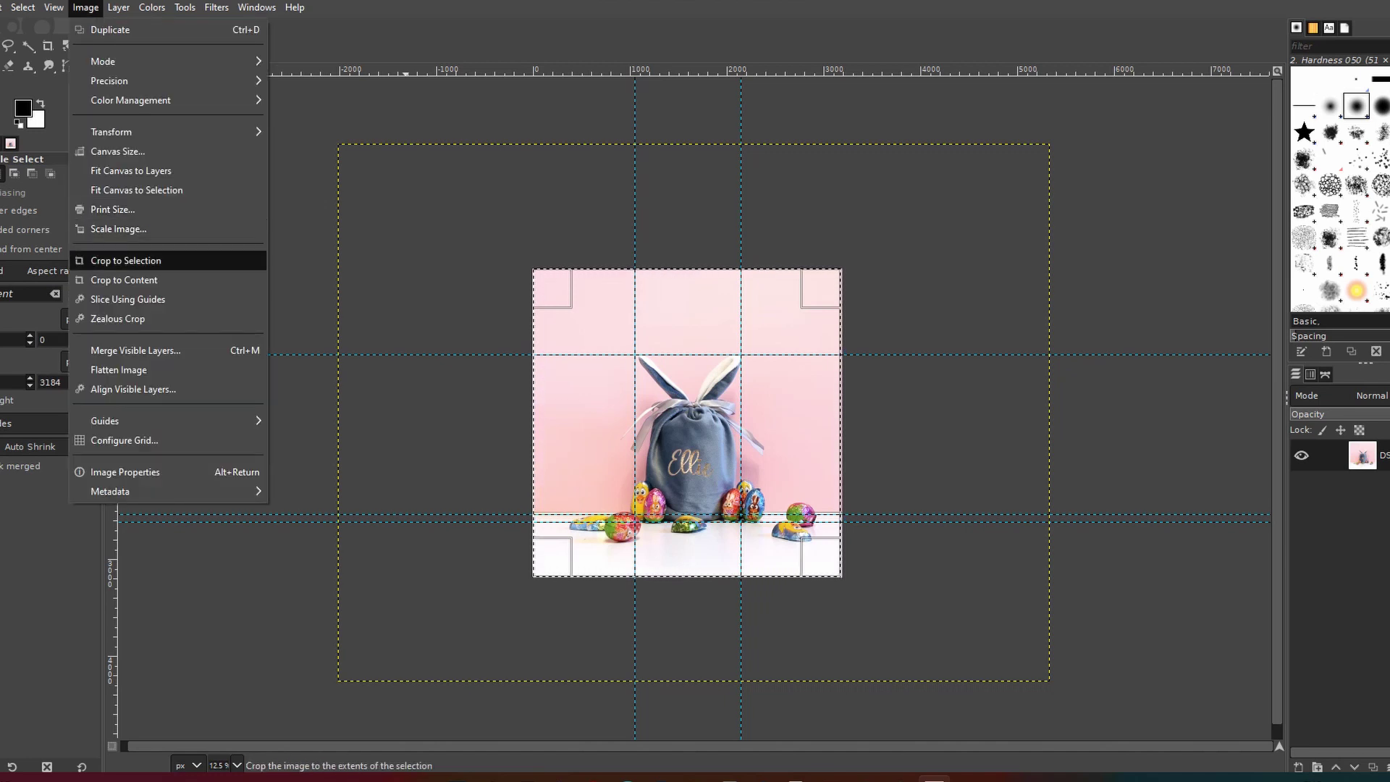
pyautogui.click(124, 261)
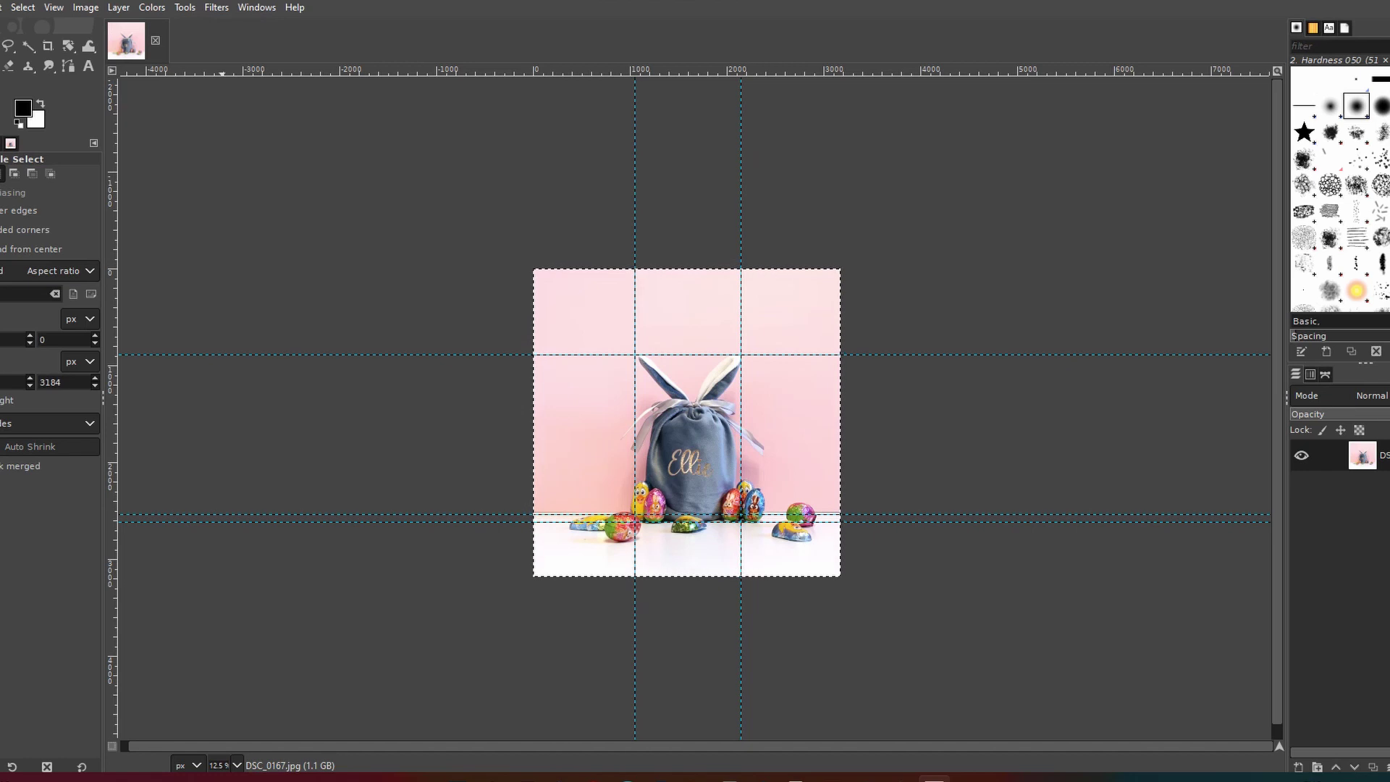
# - Scale the image to a width of 3500 px, keeping its proportions linked
pyautogui.click(86, 8)
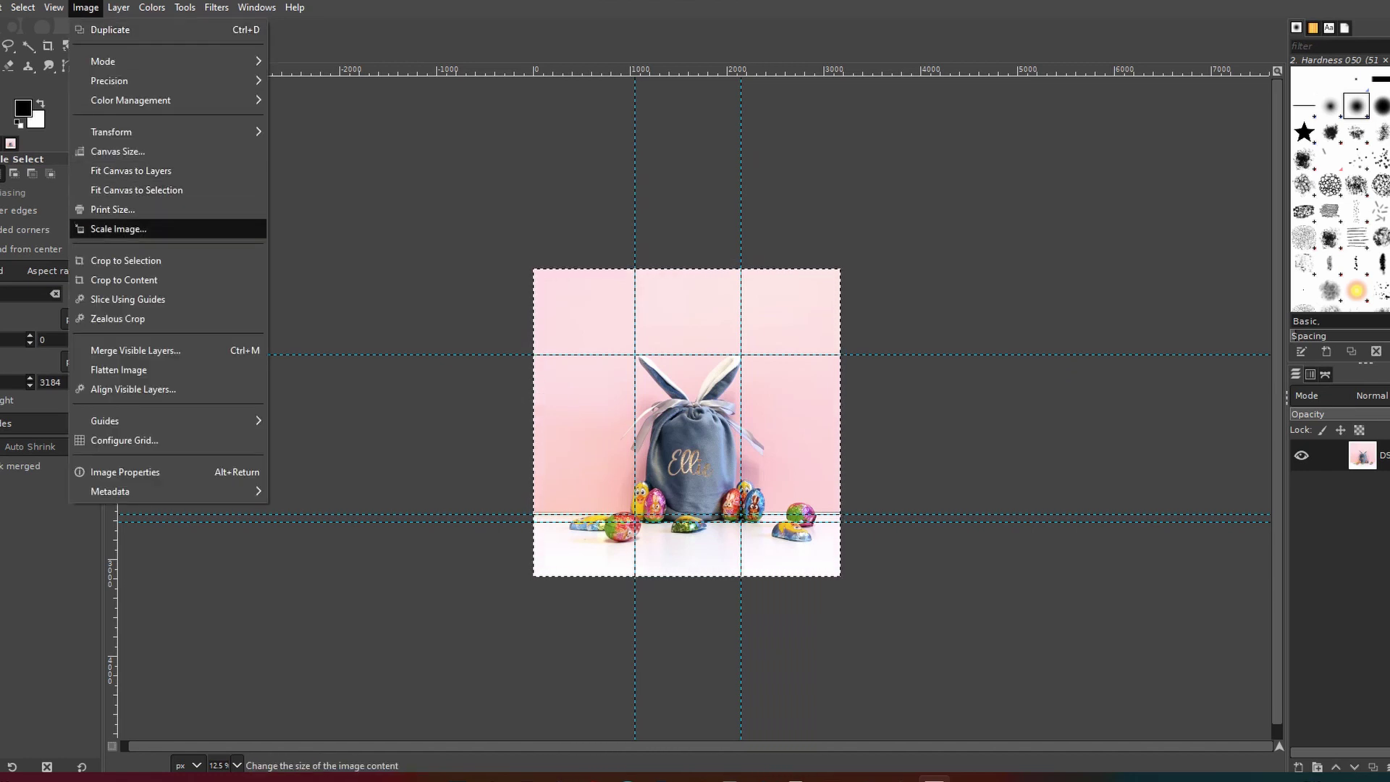
pyautogui.click(119, 229)
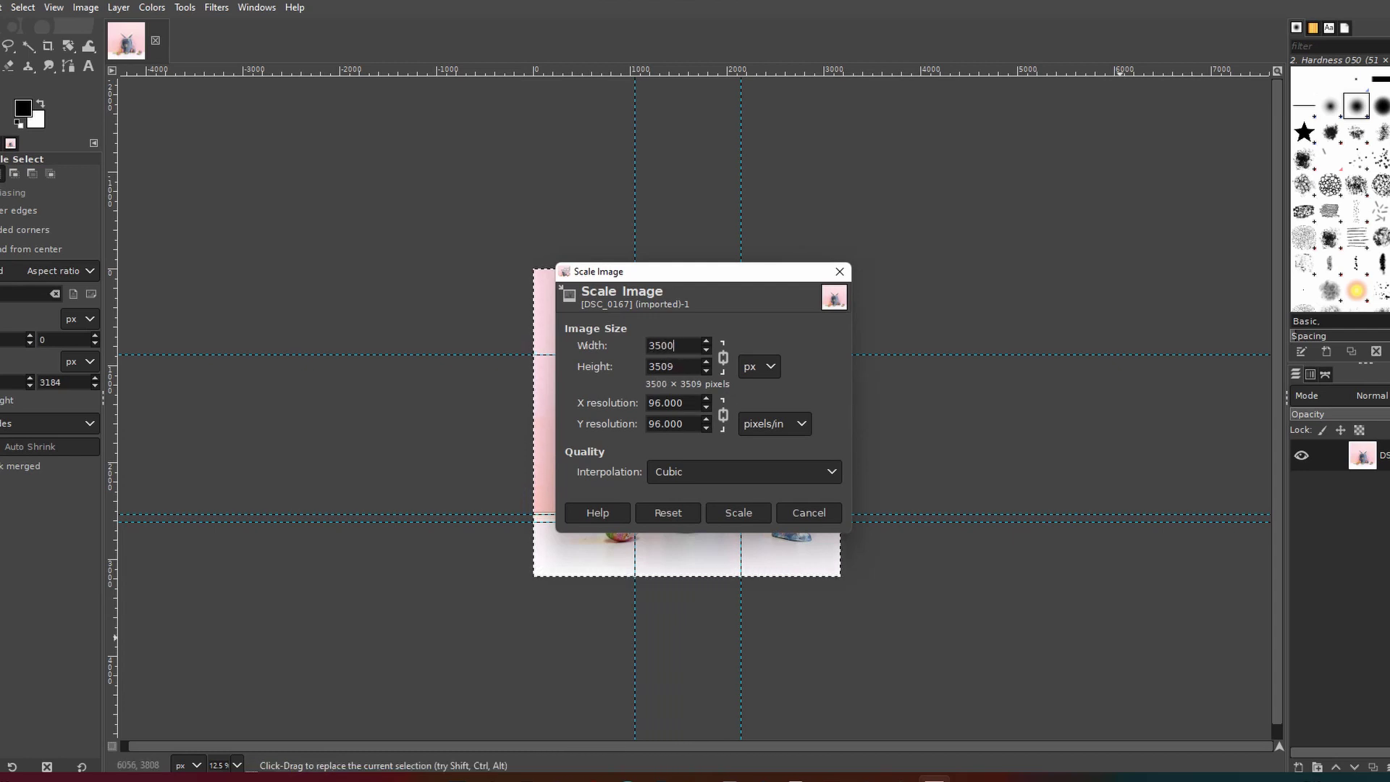
pyautogui.press('Return')
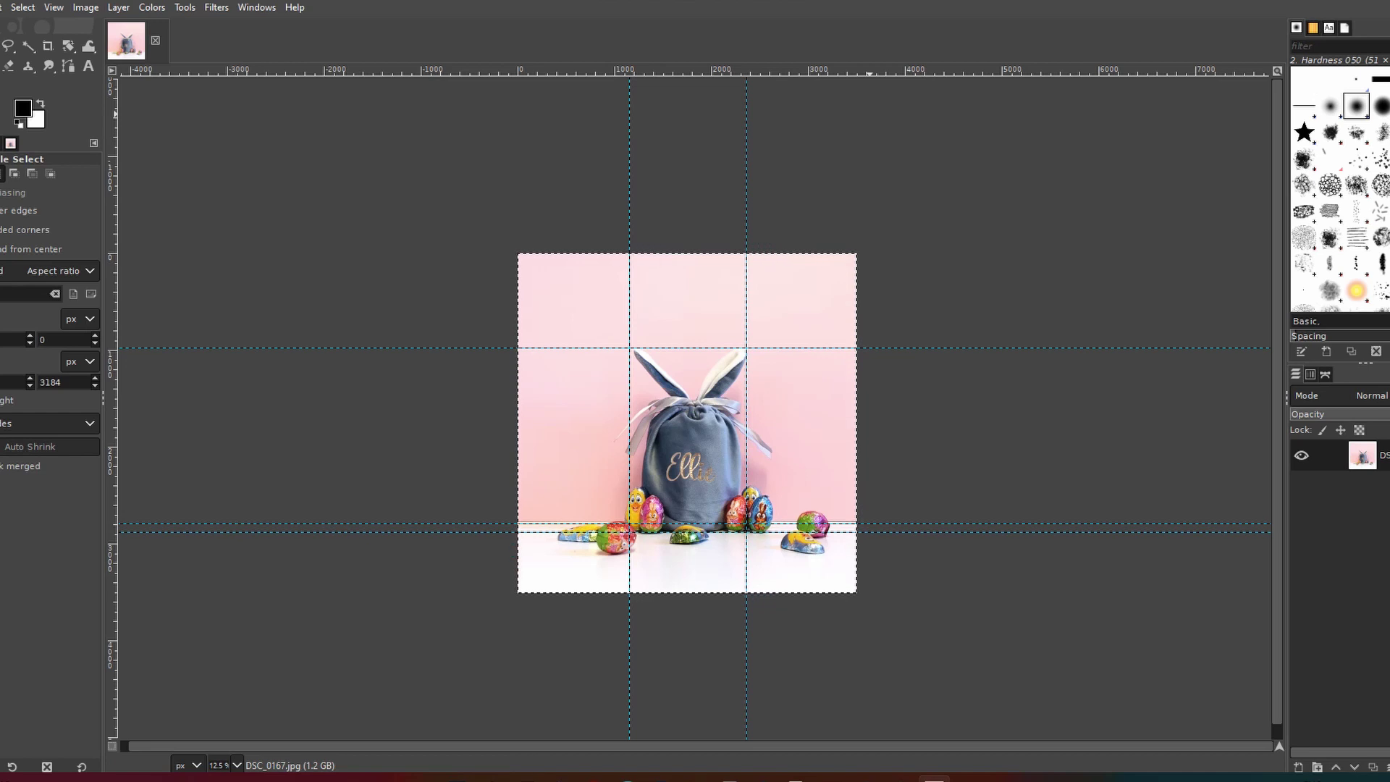
# - Export the photo as a JPEG named "edit 1" with the quality lowered slightly
pyautogui.hotkey('alt', 'f')
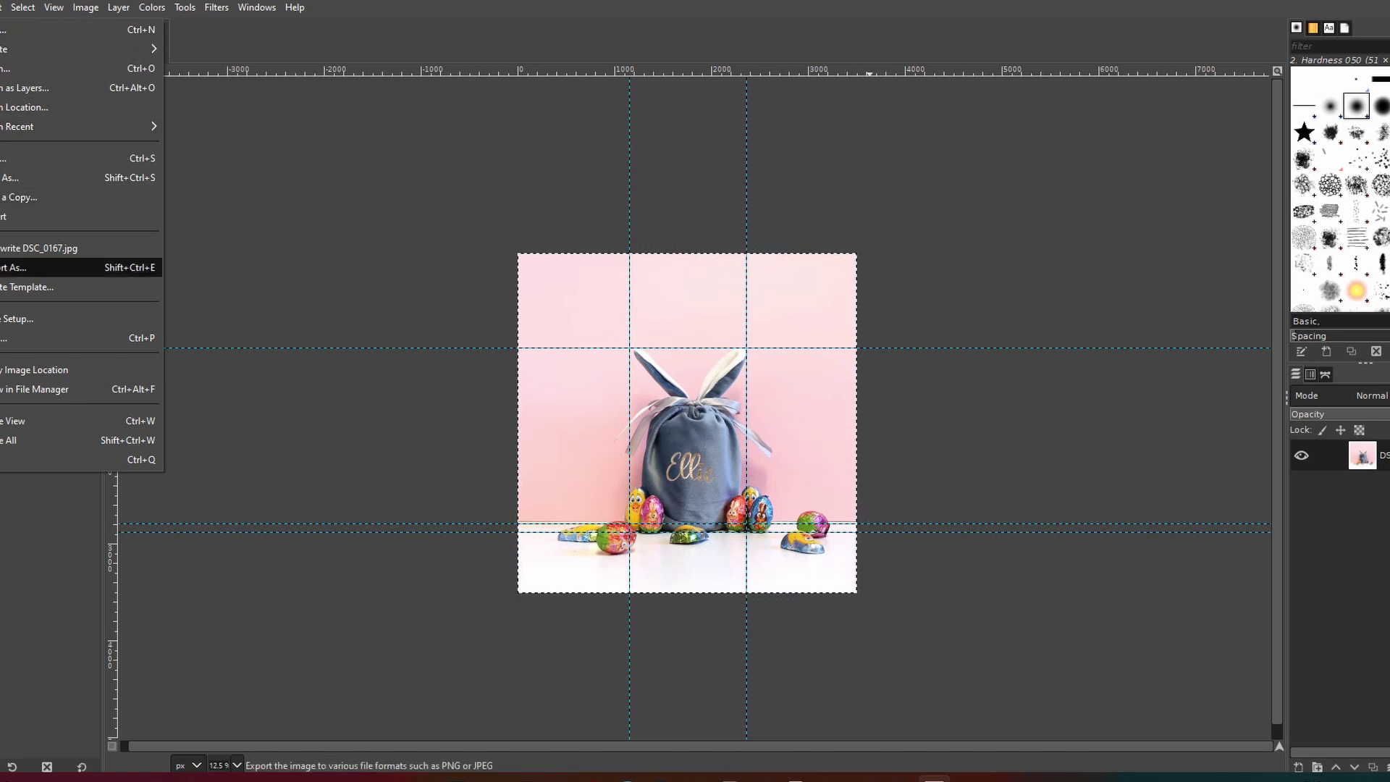
pyautogui.click(29, 267)
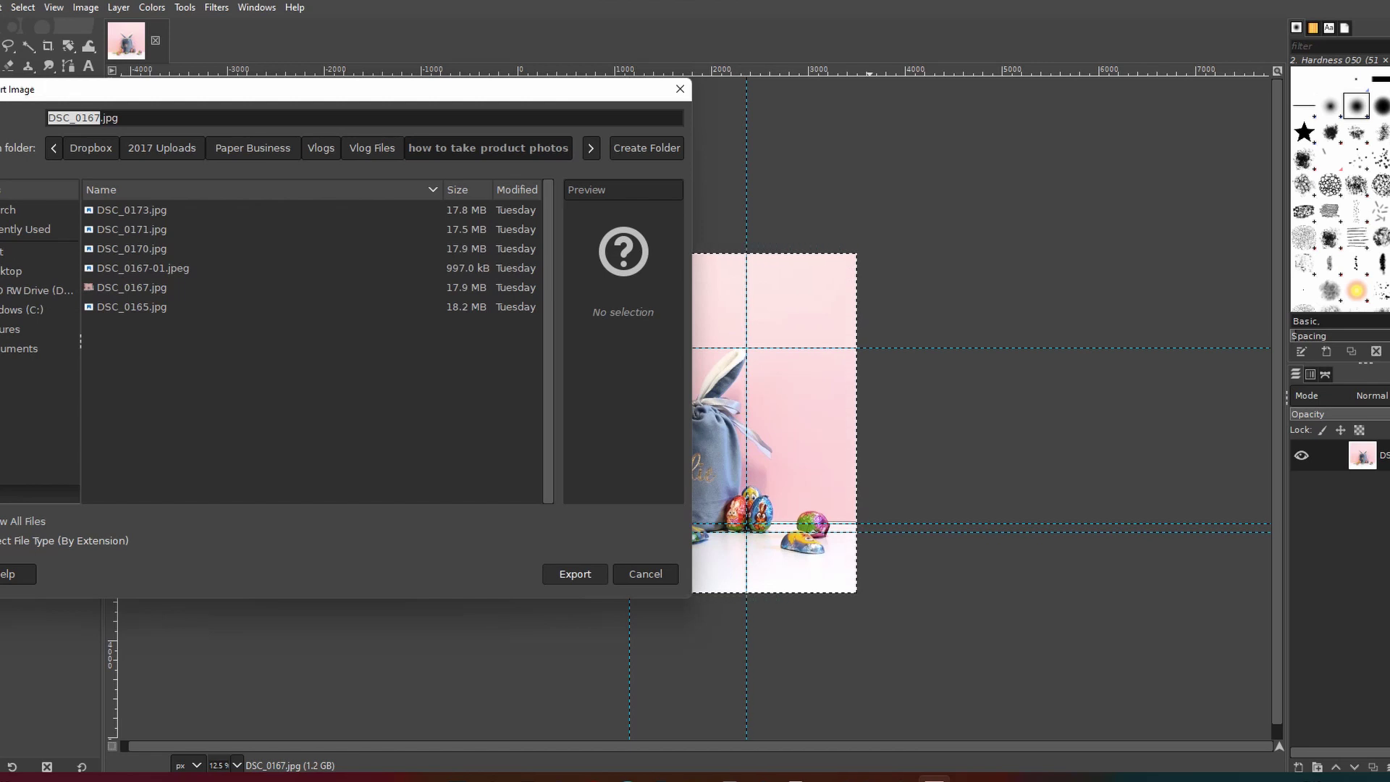
pyautogui.write('edit 1')
pyautogui.press('Return')
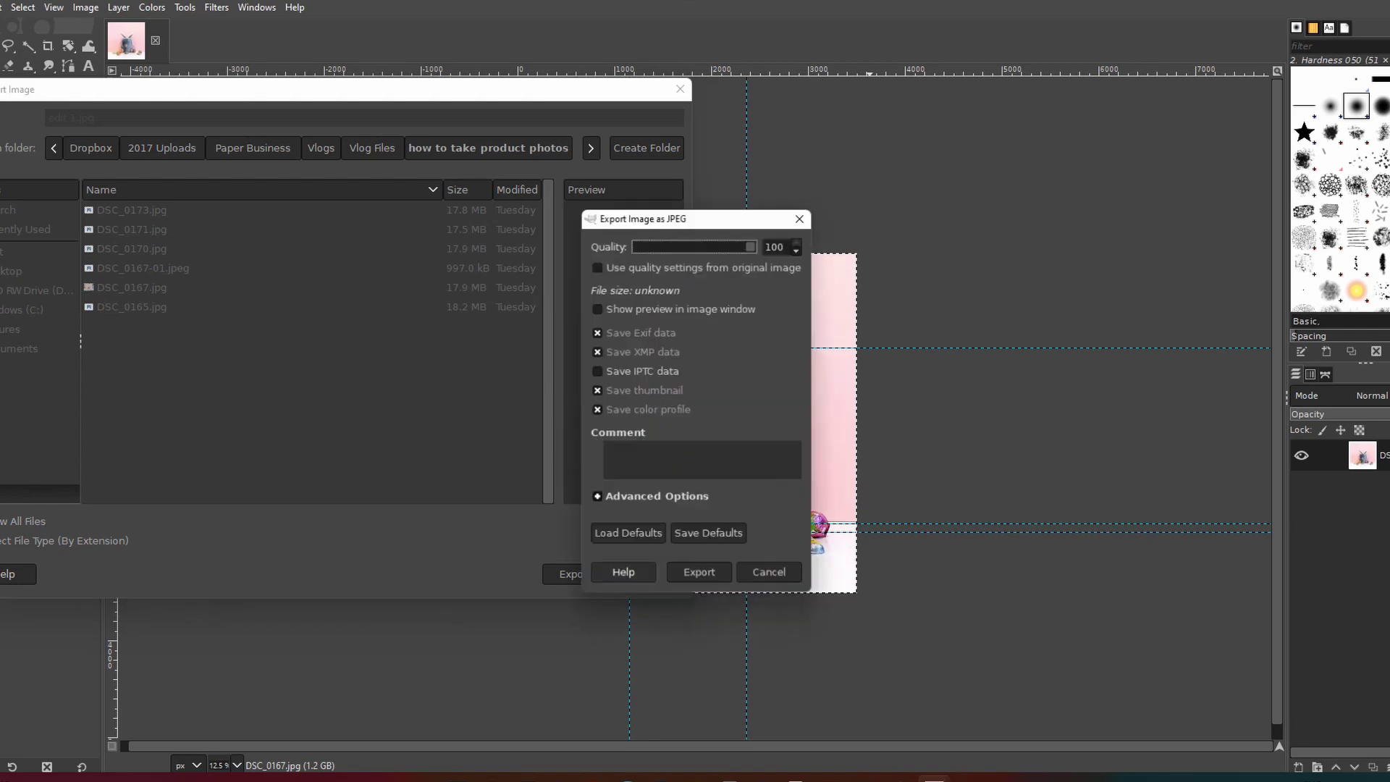
pyautogui.doubleClick(797, 251)
pyautogui.click(708, 574)
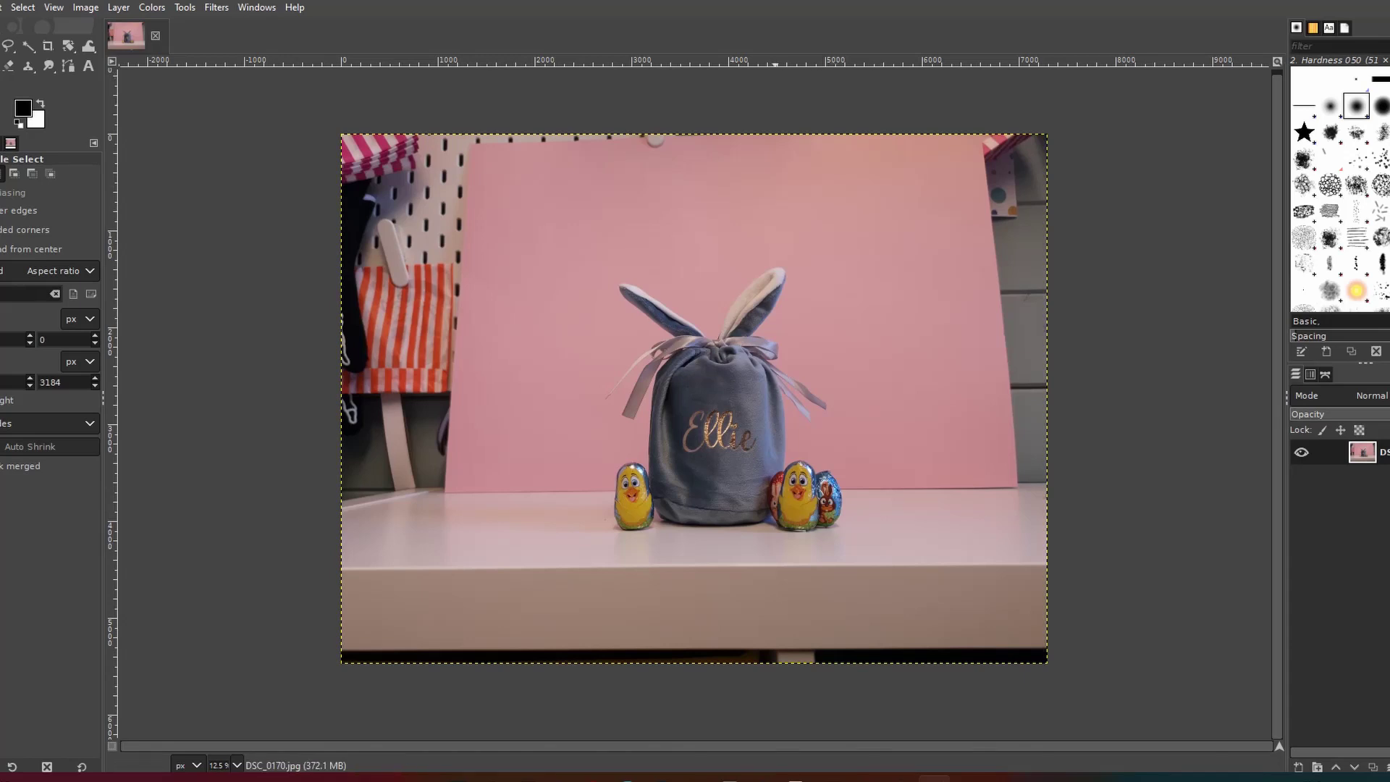
# - Place a horizontal guide along the tabletop's back edge and rotate the DSC_0170 photo by 0.70 degrees to level it
pyautogui.moveTo(775, 64); pyautogui.dragTo(743, 494)
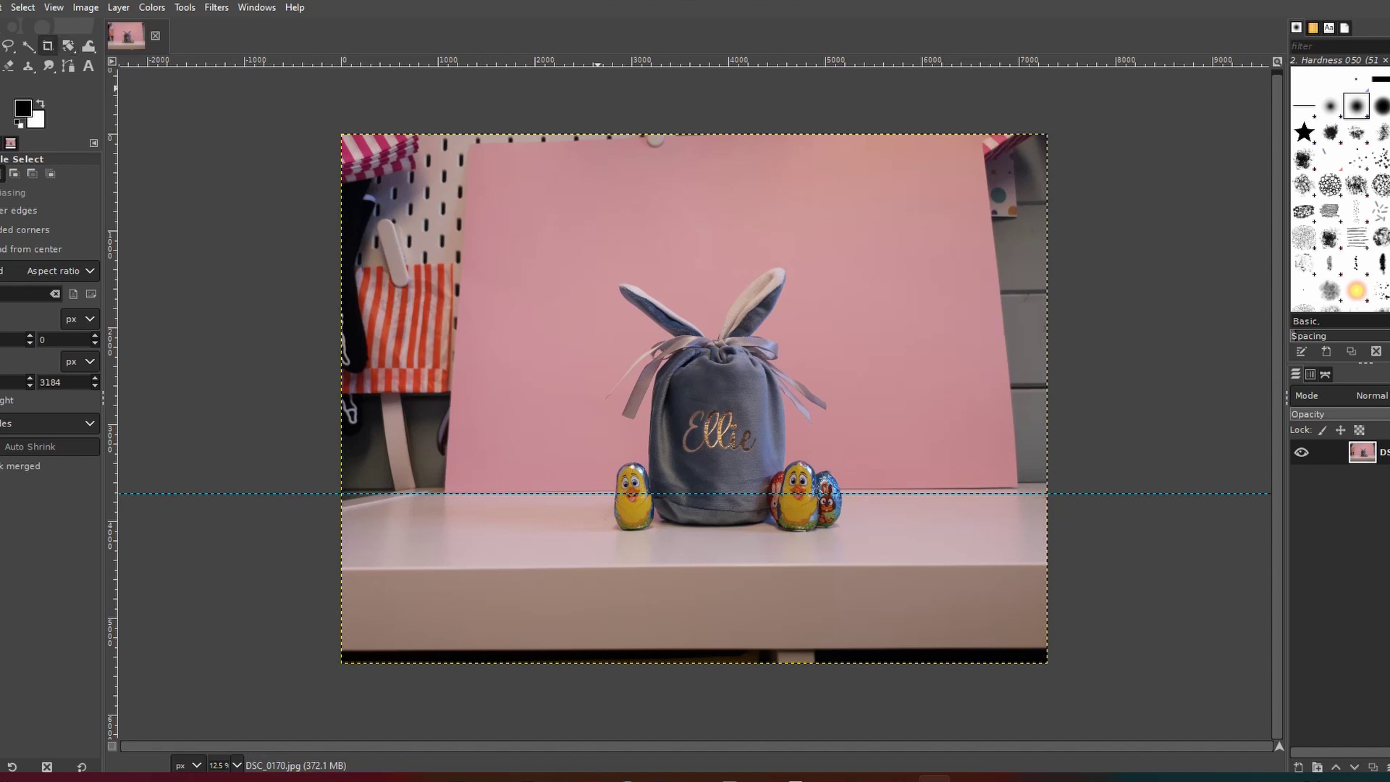
pyautogui.click(68, 45)
pyautogui.click(694, 399)
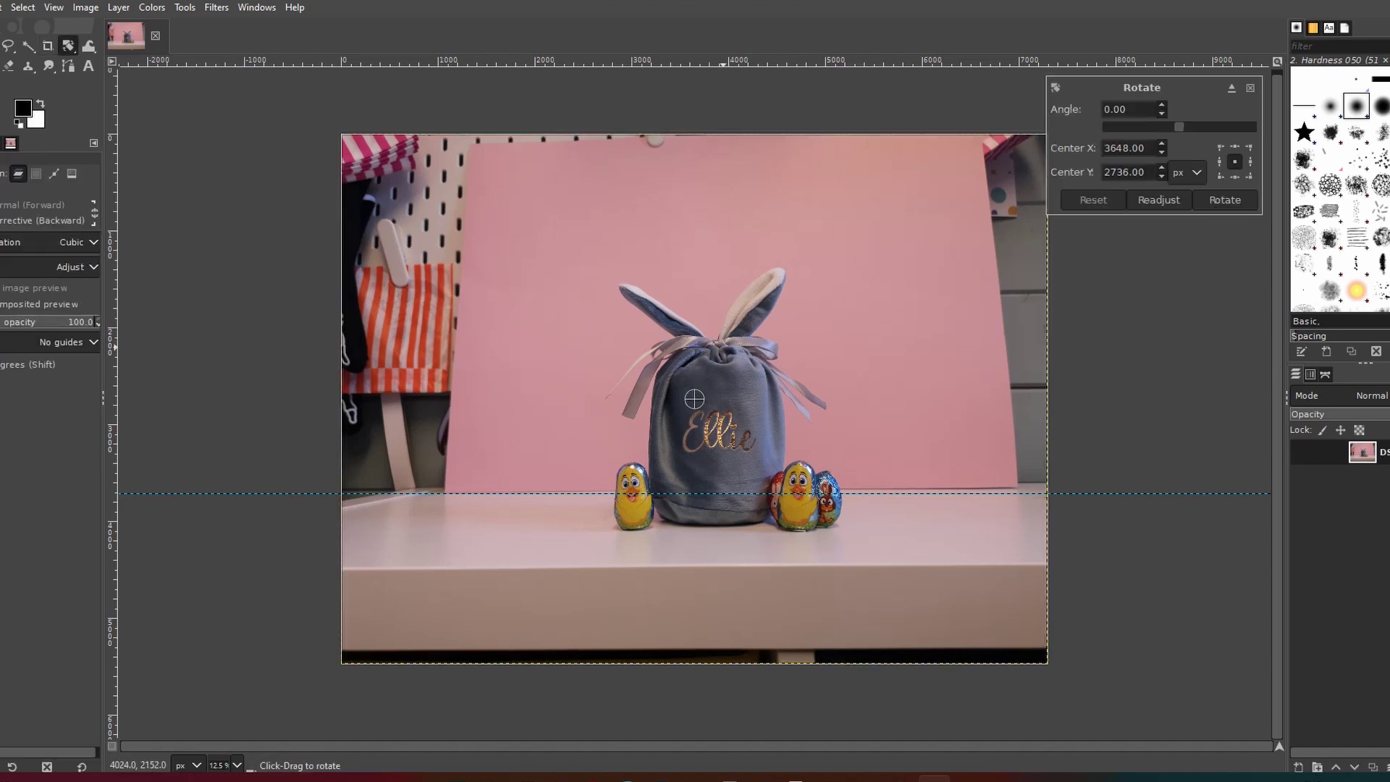
pyautogui.click(1162, 106)
pyautogui.click(1162, 106)
pyautogui.click(1162, 105)
pyautogui.click(1162, 105)
pyautogui.click(1162, 106)
pyautogui.click(1162, 106)
pyautogui.click(1162, 106)
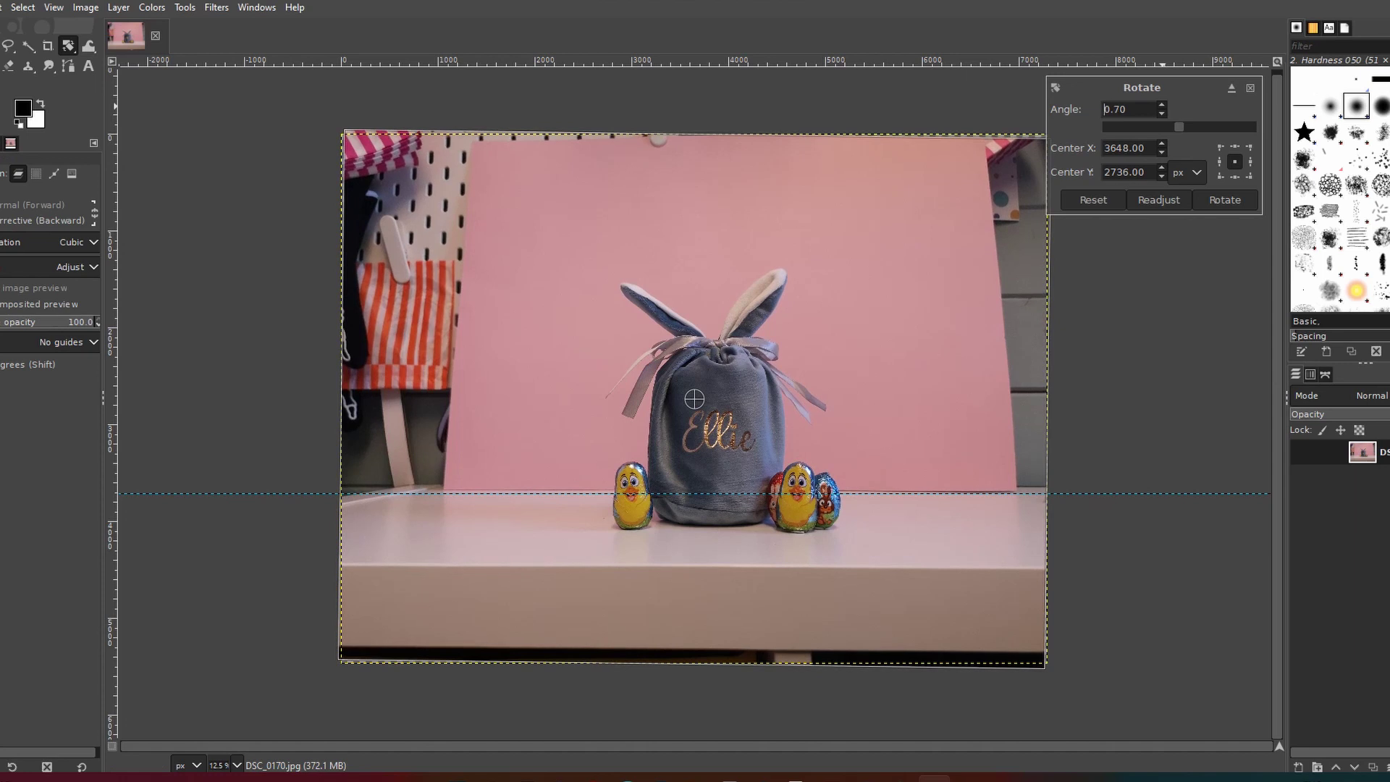
pyautogui.press('Return')
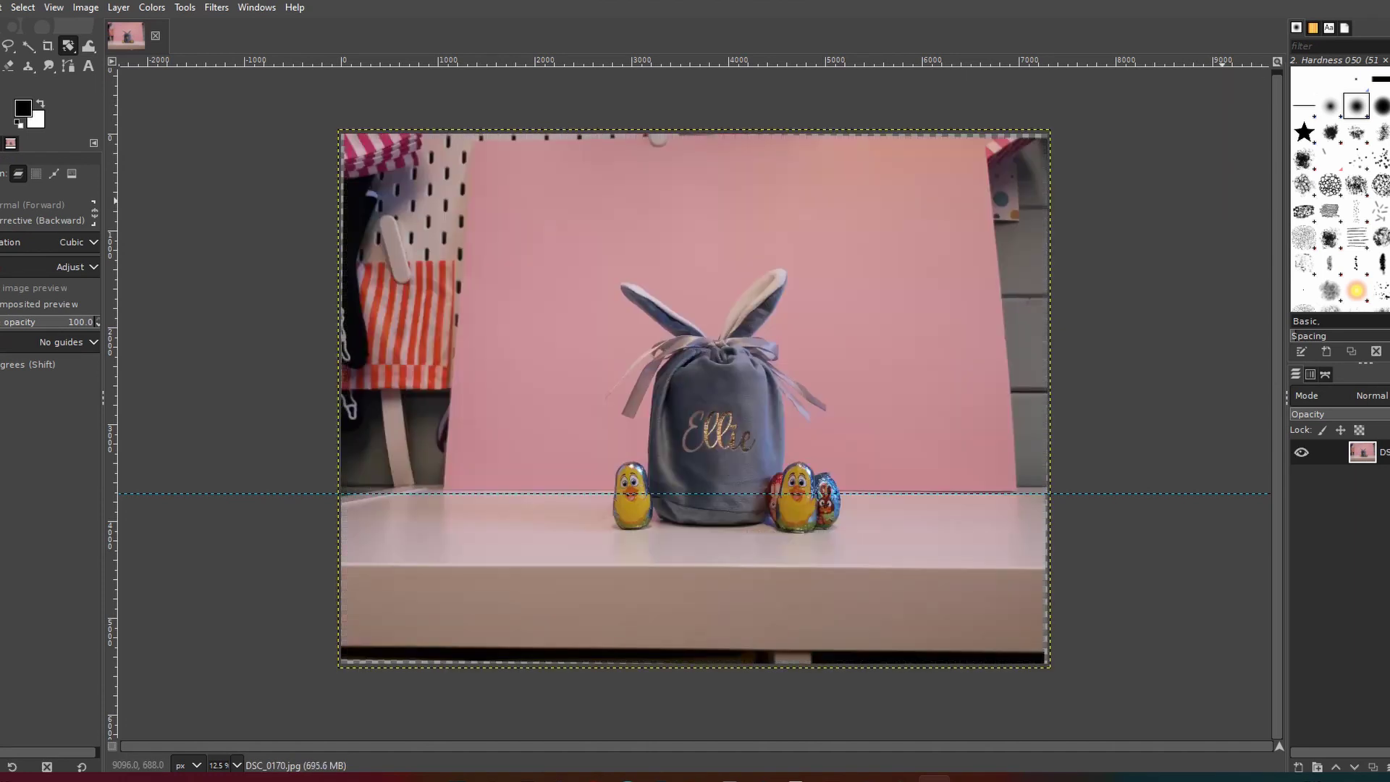
# - Frame the bag with horizontal guides at its base and ear tips and vertical guides along both sides
pyautogui.moveTo(513, 63); pyautogui.dragTo(511, 526)
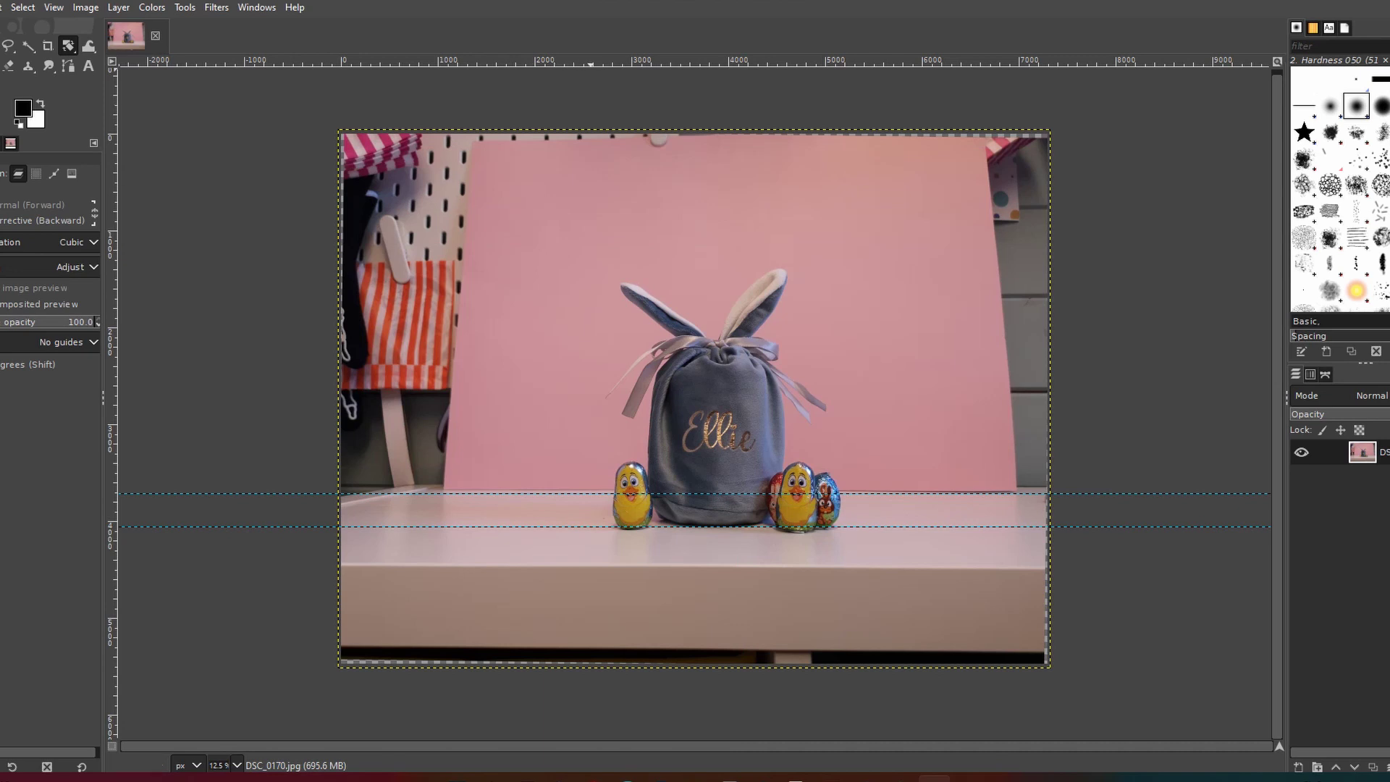
pyautogui.moveTo(598, 62); pyautogui.dragTo(217, 268)
pyautogui.moveTo(103, 397)
pyautogui.mouseDown()
pyautogui.moveTo(398, 397)
pyautogui.moveTo(103, 397)
pyautogui.mouseUp()
pyautogui.moveTo(112, 330); pyautogui.dragTo(784, 330)
pyautogui.moveTo(116, 382); pyautogui.dragTo(648, 379)
# - Start a Levels adjustment, try Auto Input Levels on the photo, and reset the adjustment
pyautogui.click(152, 7)
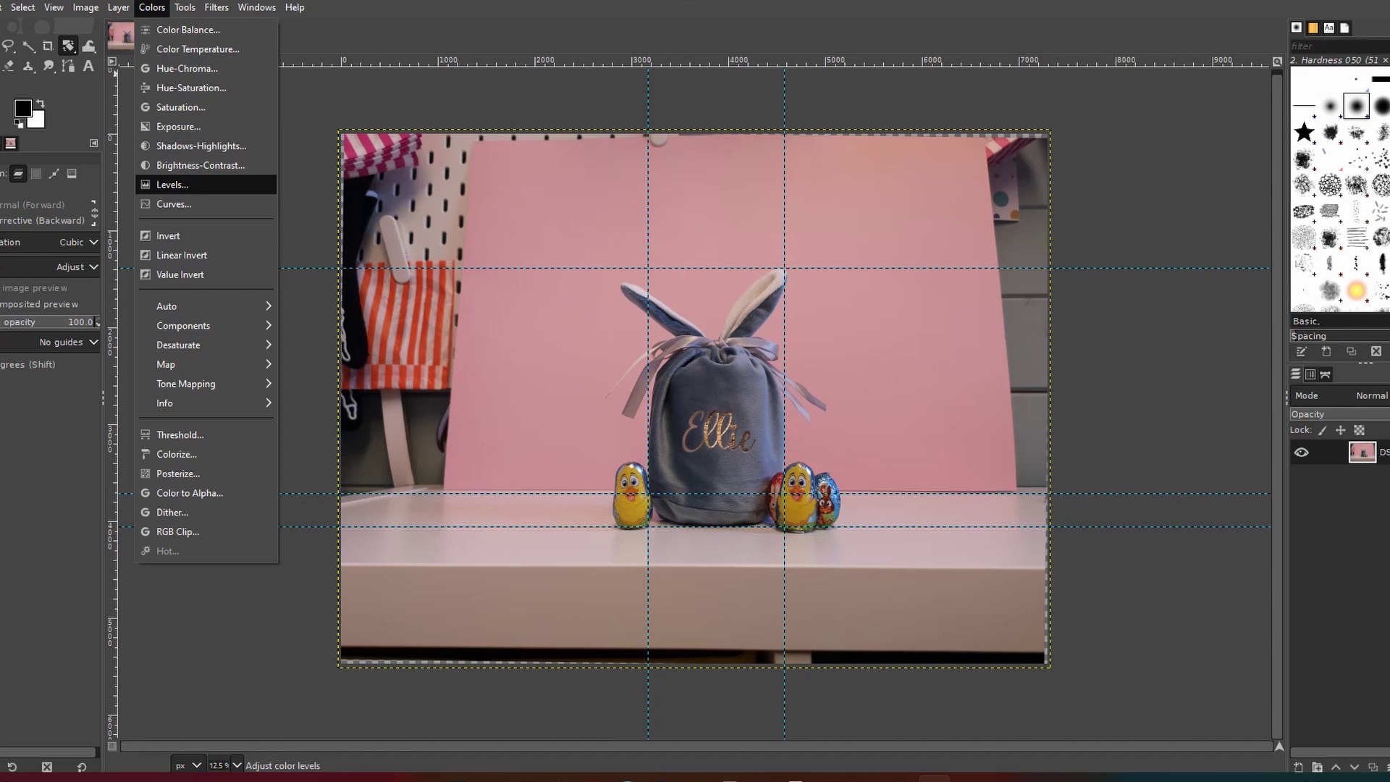
pyautogui.click(172, 184)
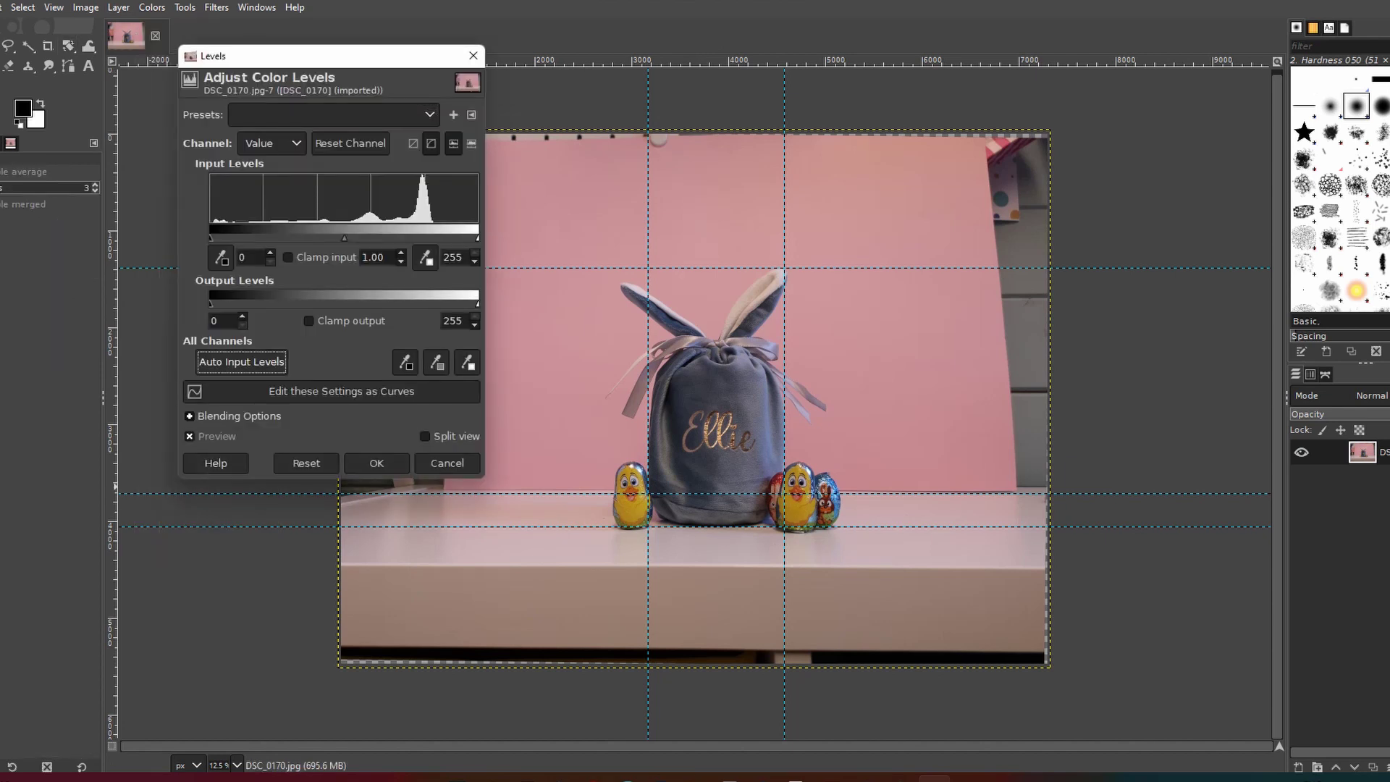
pyautogui.click(242, 361)
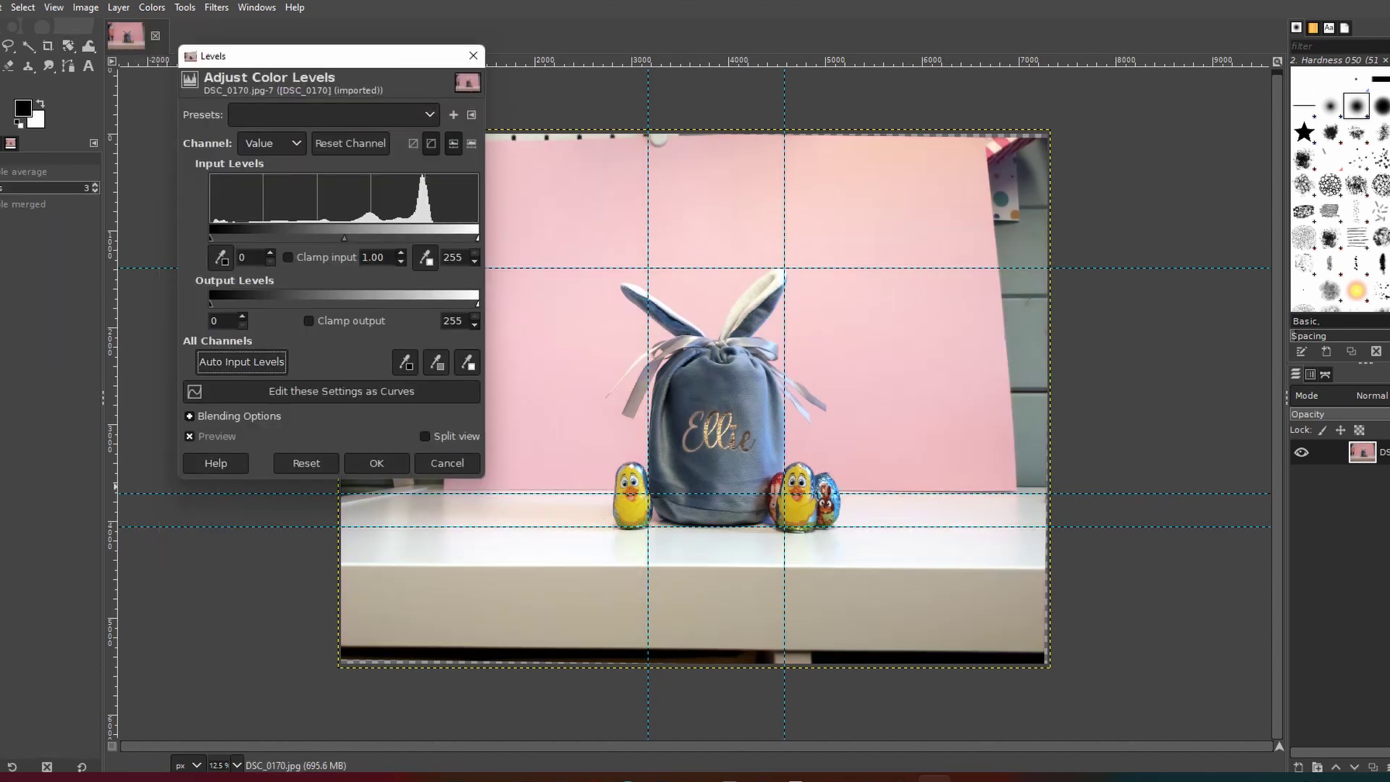
pyautogui.moveTo(326, 56); pyautogui.dragTo(138, 67)
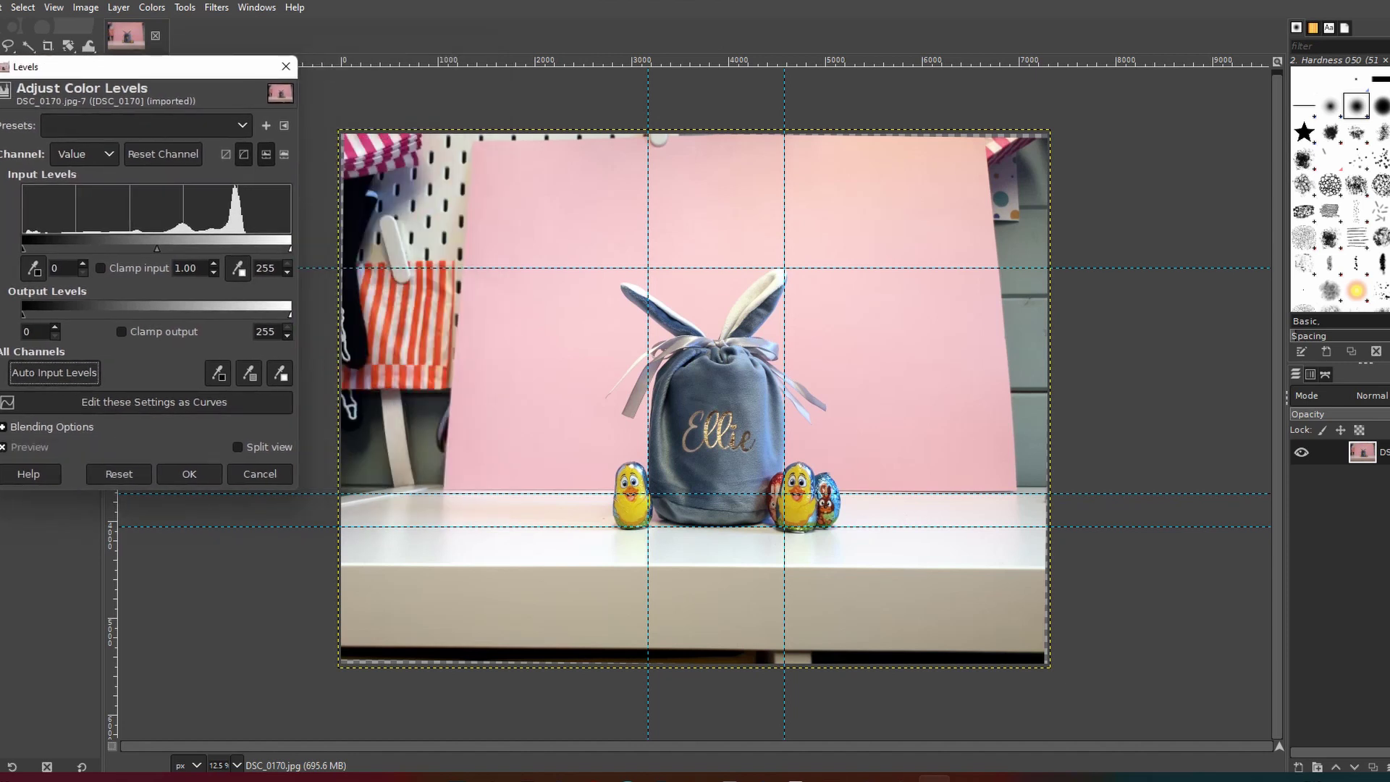
pyautogui.click(119, 474)
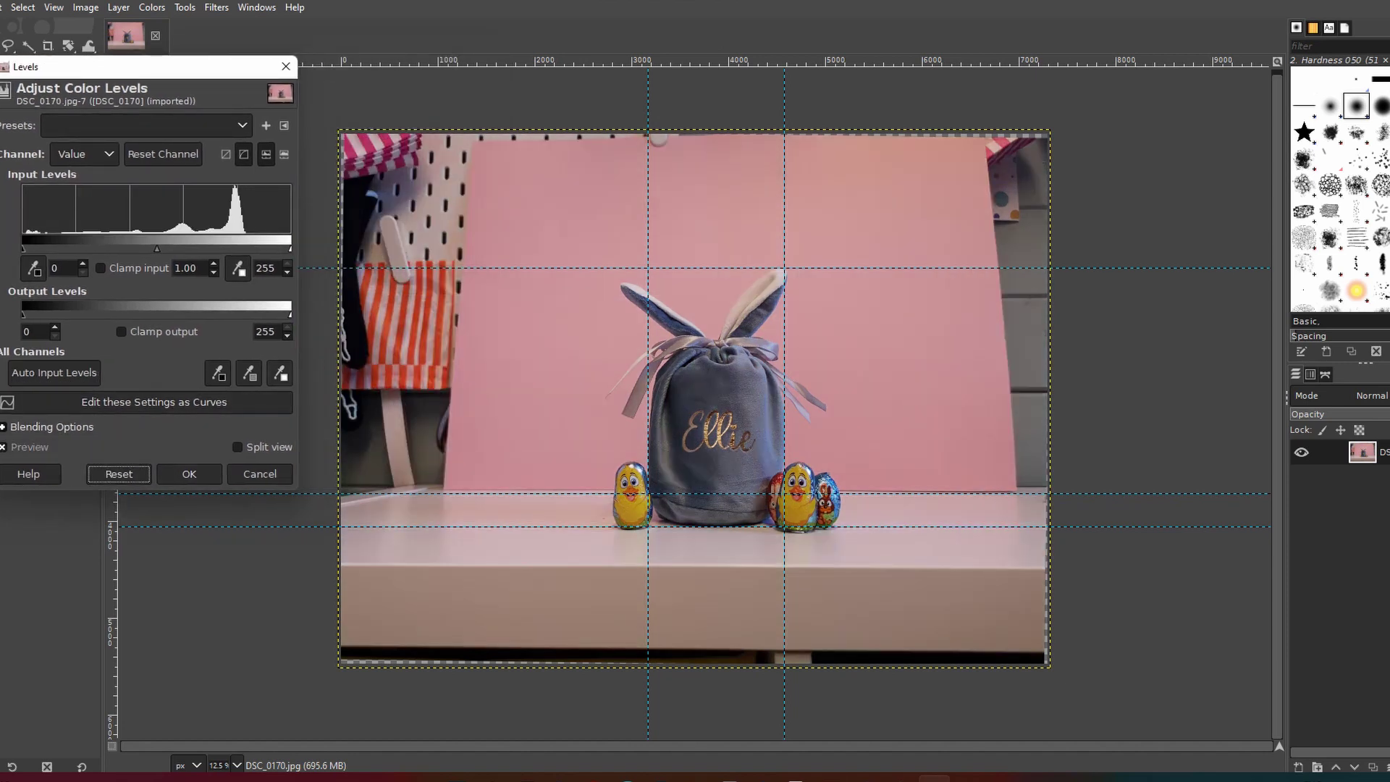
# - Pick the white point for all channels from the white hanging piece on the pegboard and apply the Levels adjustment
pyautogui.click(280, 373)
pyautogui.click(403, 244)
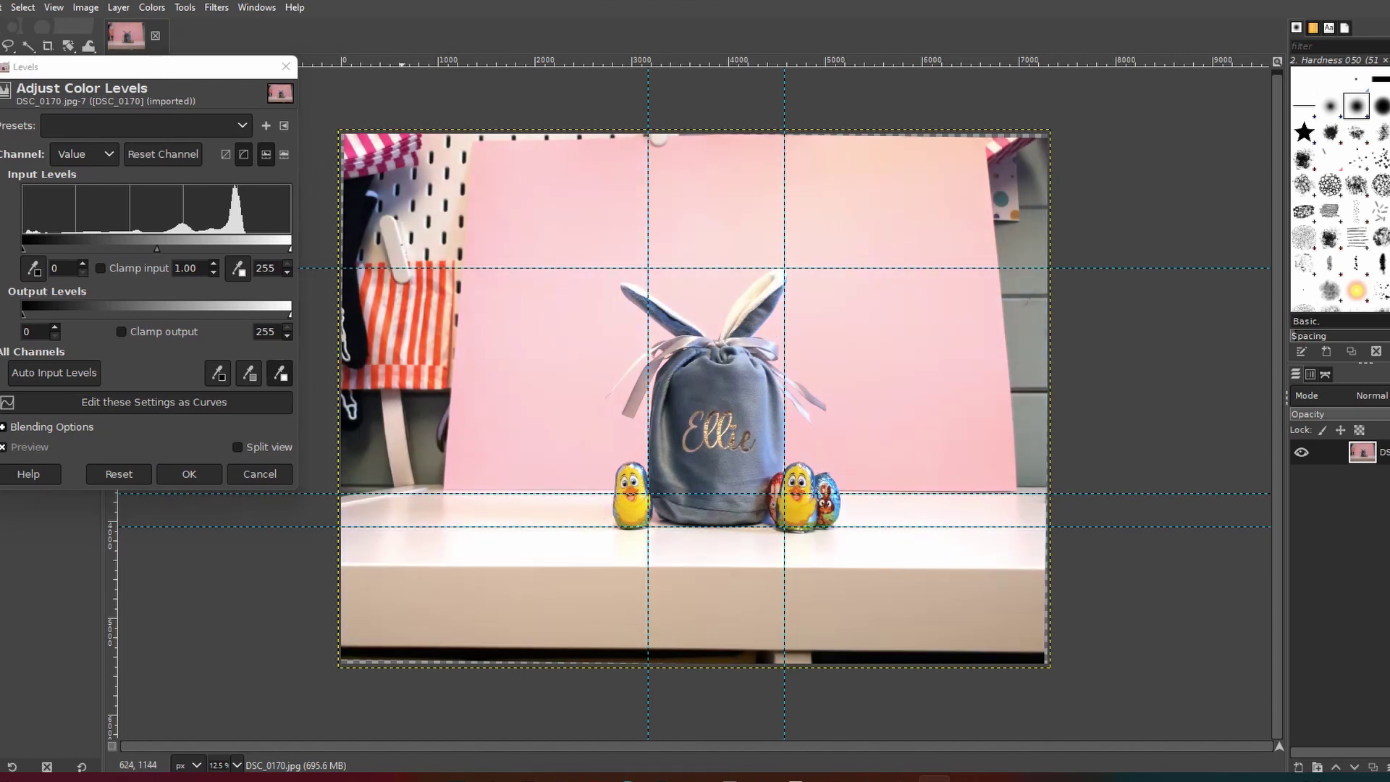
pyautogui.press('Return')
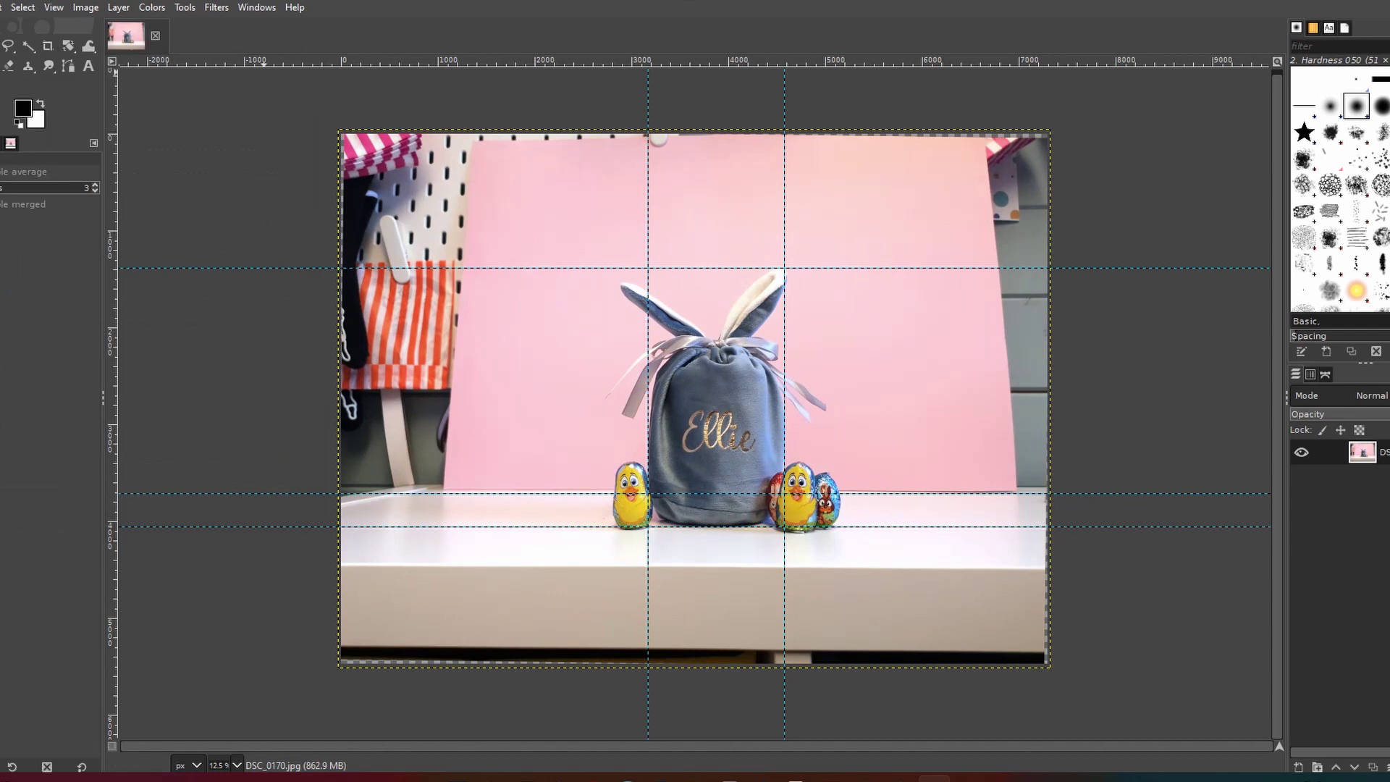
# - Apply a slight S-shaped Value curve with points at input 207, output 211 and input 44, output 41
pyautogui.click(152, 7)
pyautogui.click(174, 203)
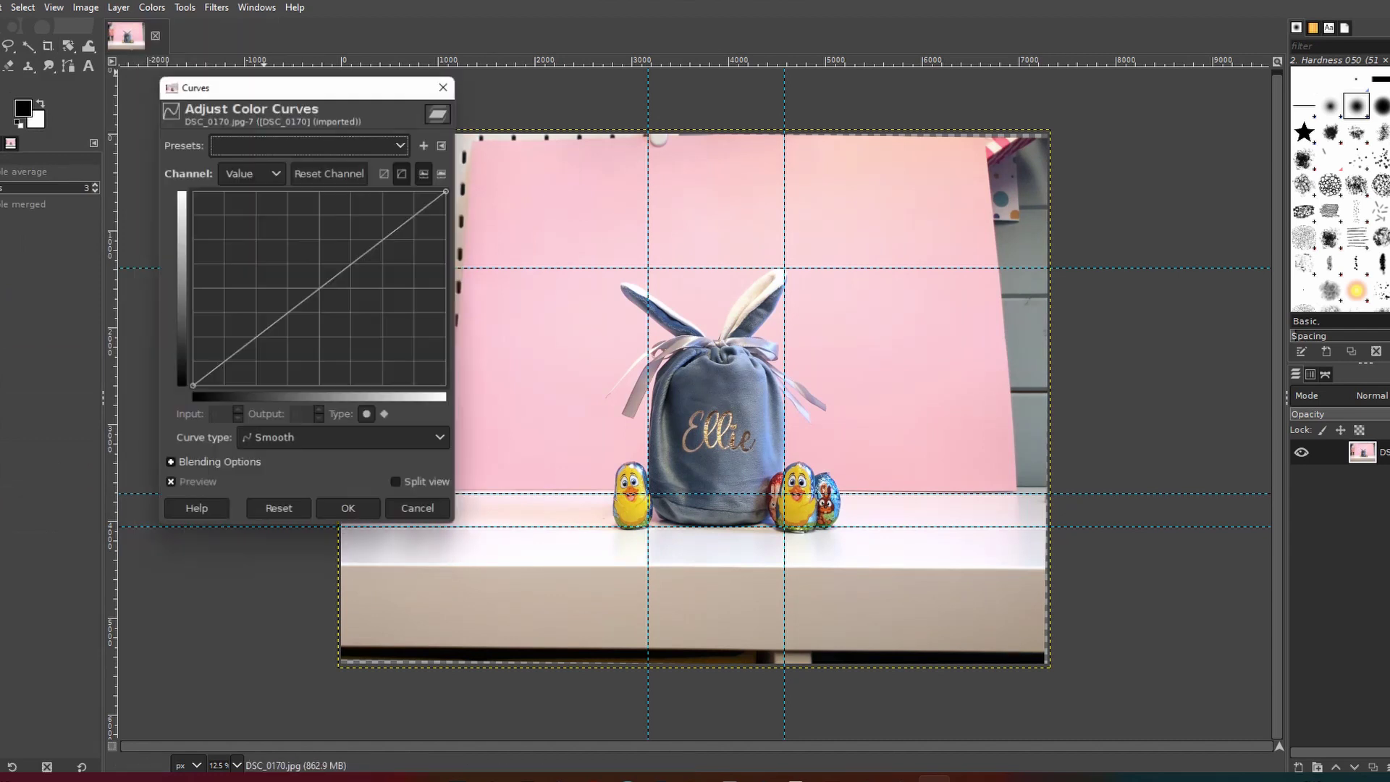
pyautogui.click(400, 223)
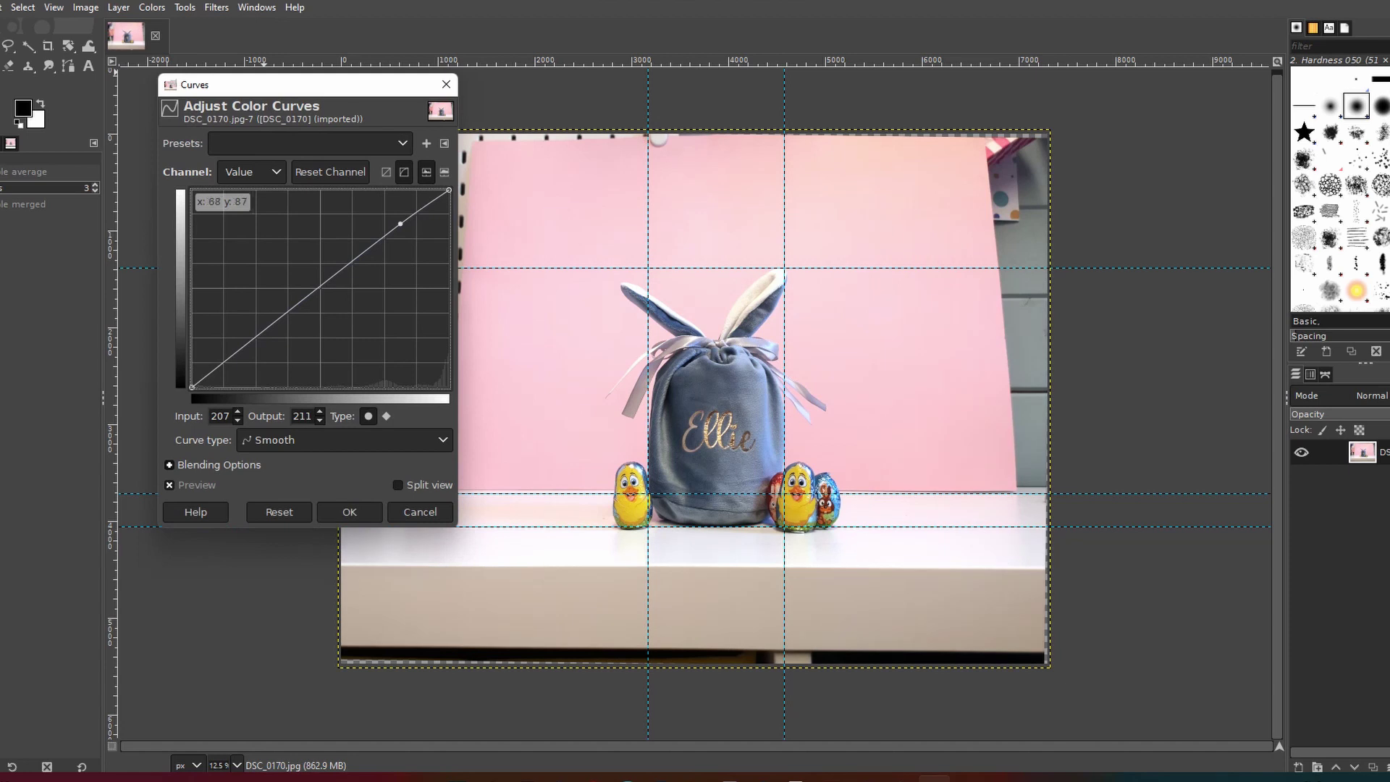
pyautogui.moveTo(235, 354); pyautogui.dragTo(236, 356)
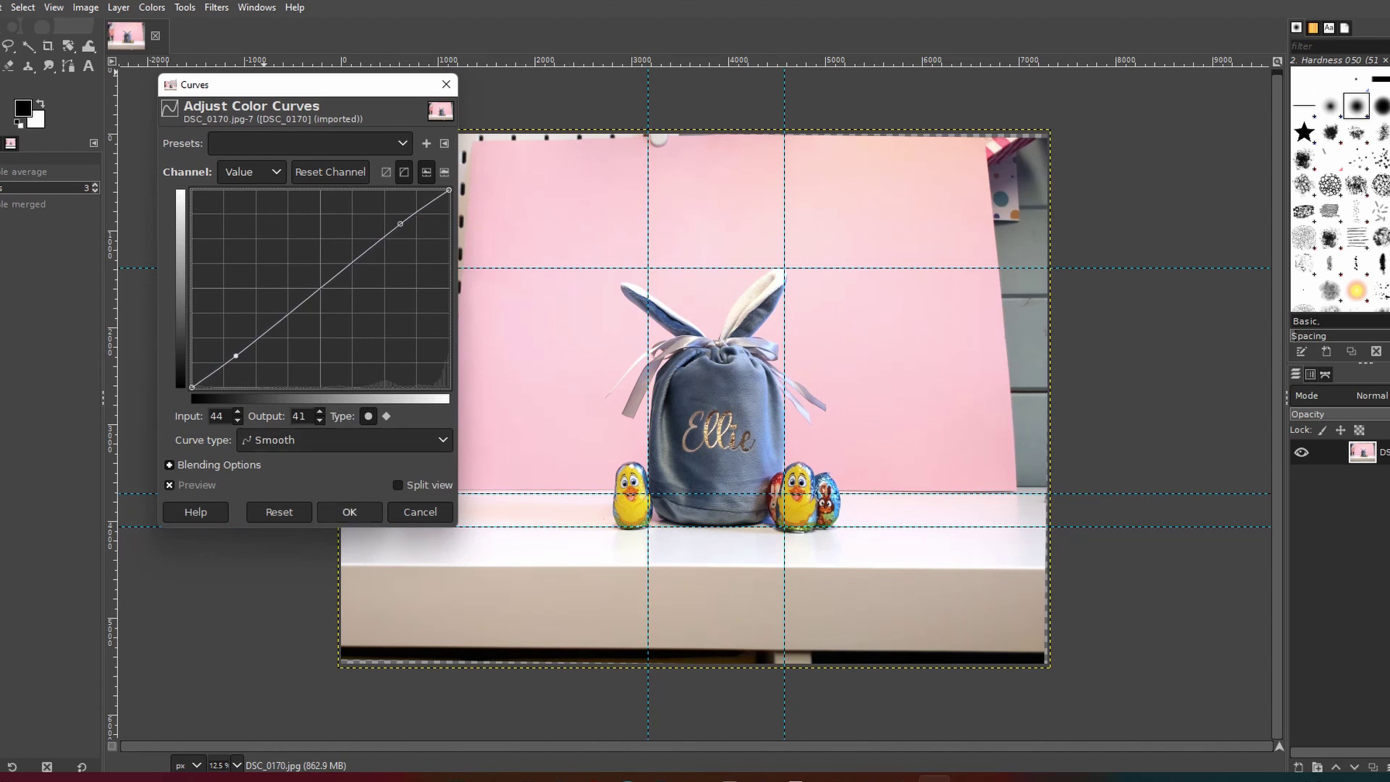
pyautogui.click(349, 512)
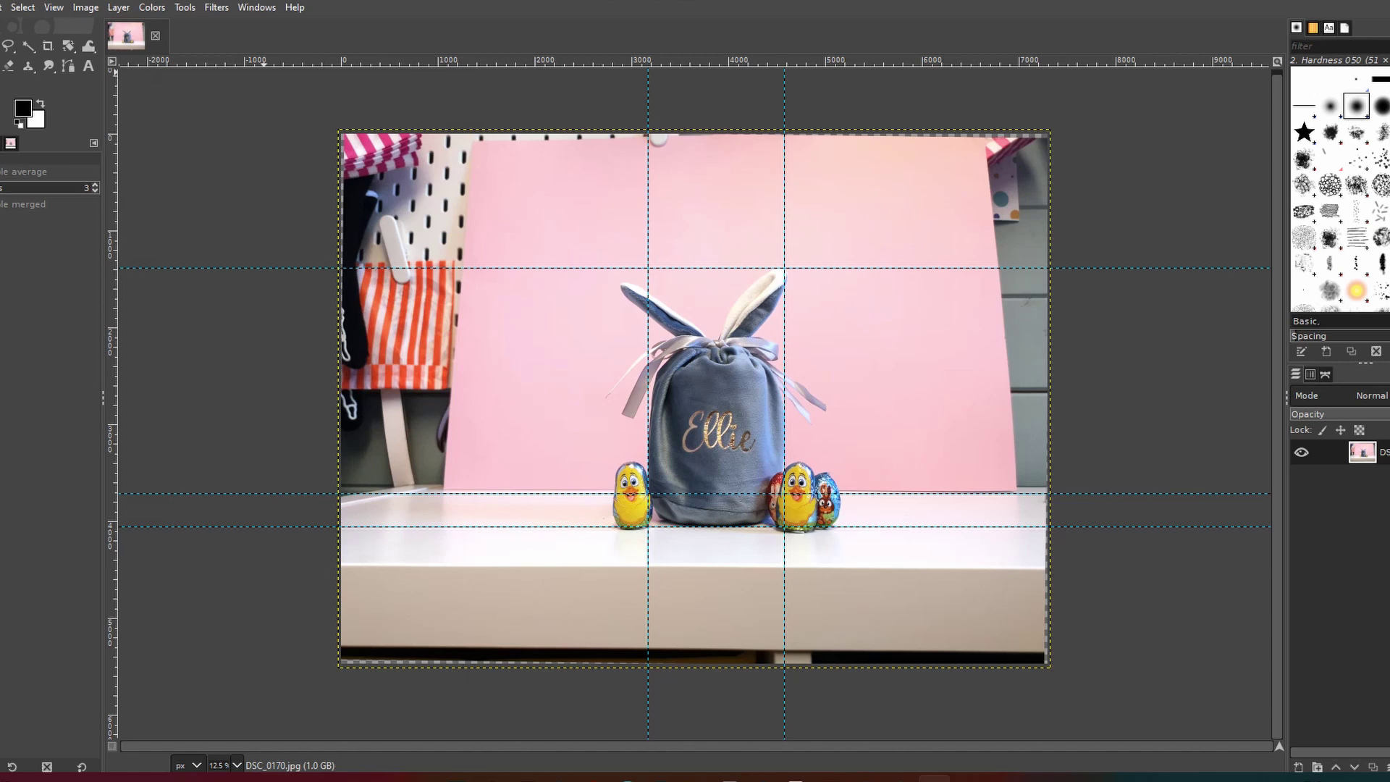
# - Apply a midtone Color Balance with Cyan-Red 4.9 and Magenta-Green -0.4
pyautogui.click(152, 8)
pyautogui.press('Return')
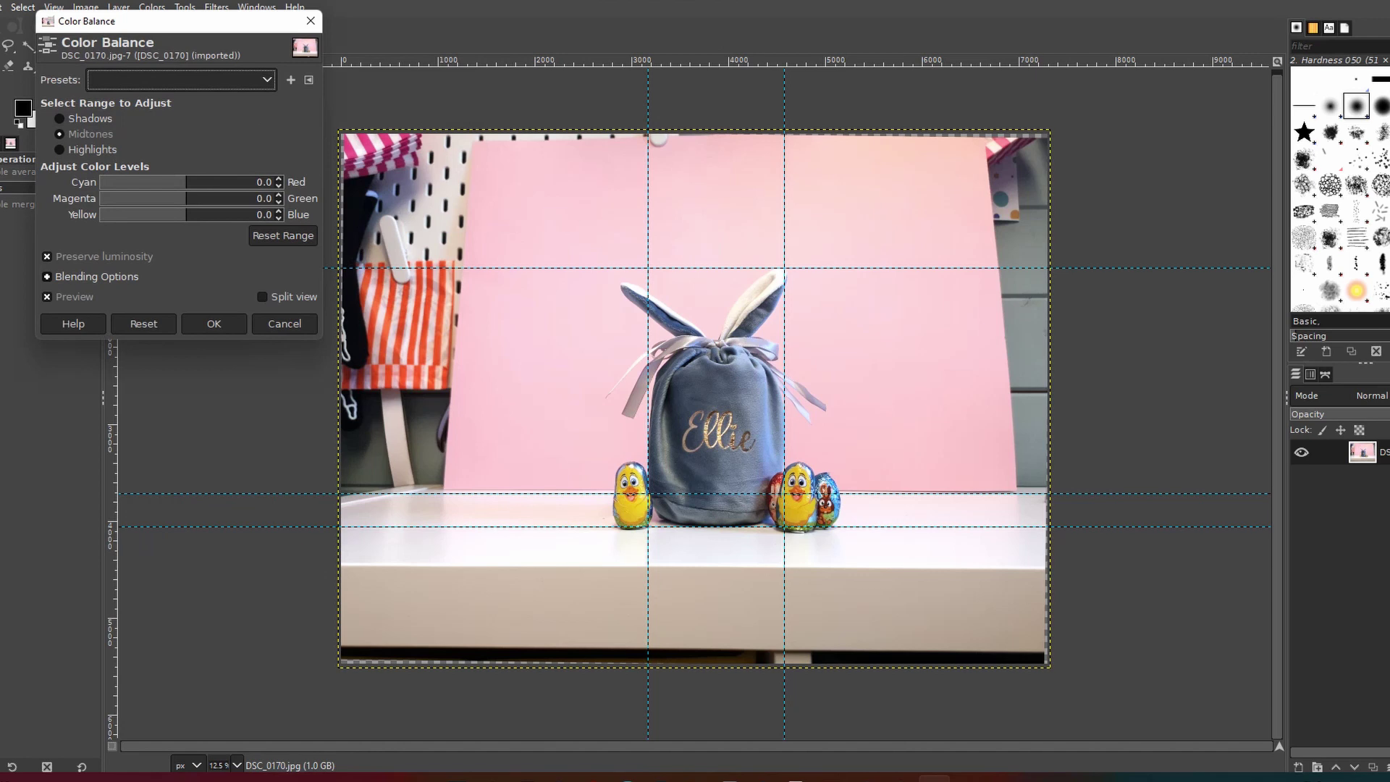
pyautogui.click(182, 183)
pyautogui.moveTo(183, 182); pyautogui.dragTo(189, 182)
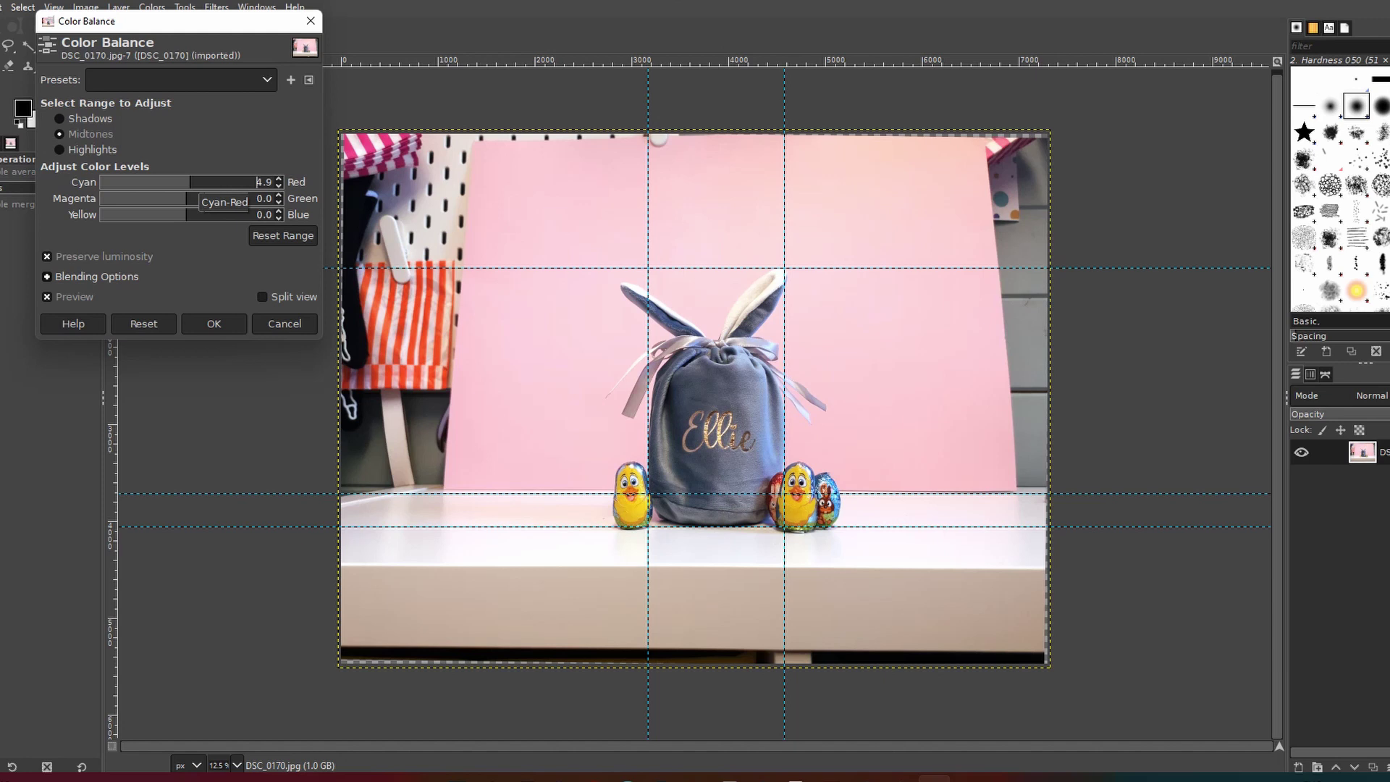
pyautogui.moveTo(255, 198); pyautogui.dragTo(254, 198)
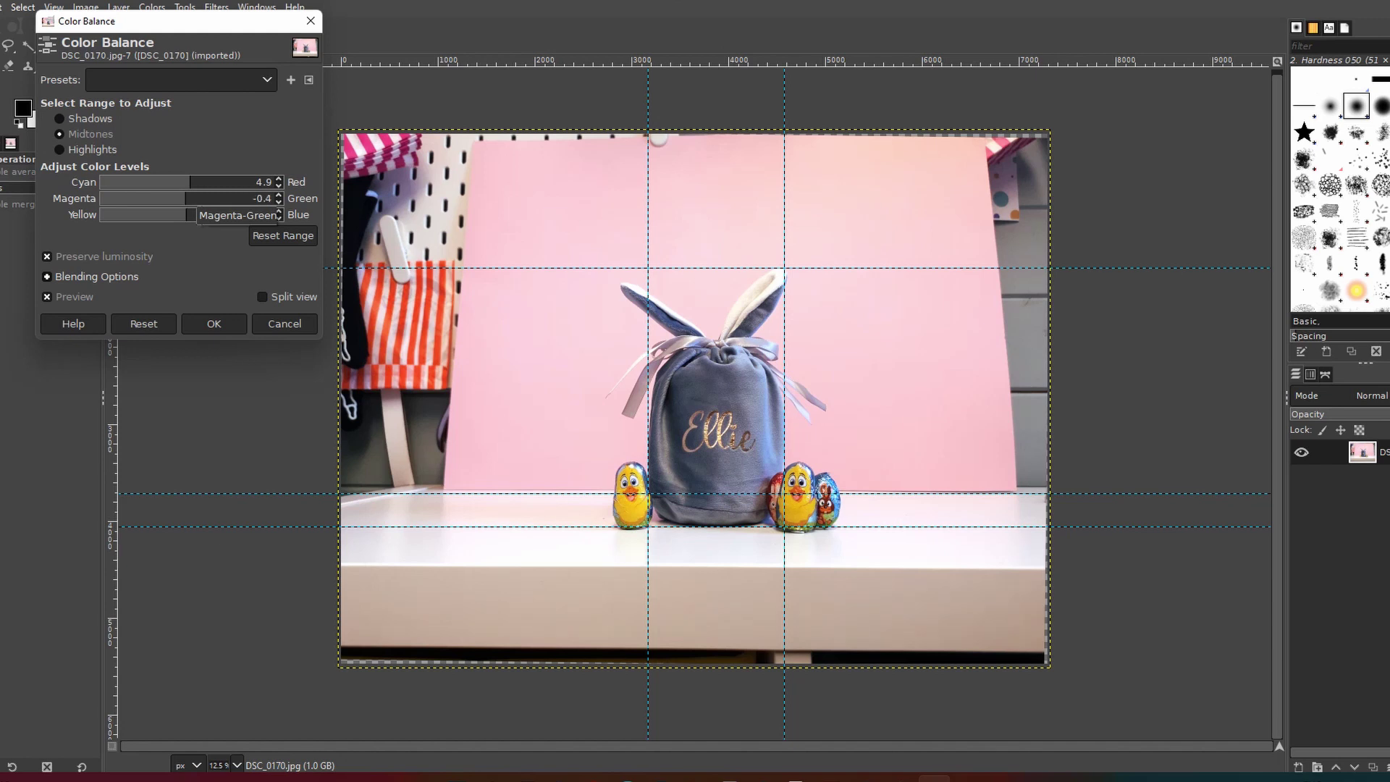
pyautogui.click(240, 323)
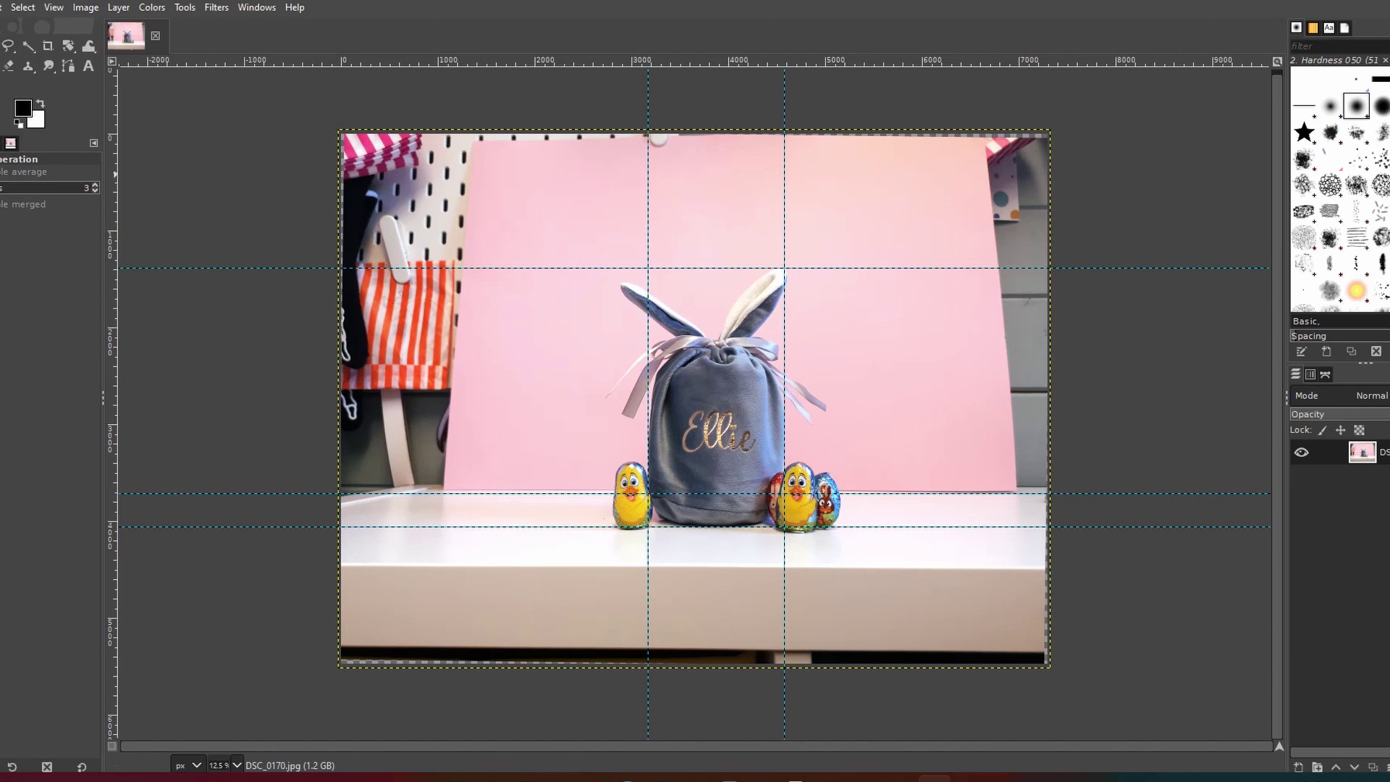
# - Draw a square rectangular selection of about 3480 px around the bunny bag and chocolate eggs, with roughly even margins
pyautogui.click(1, 46)
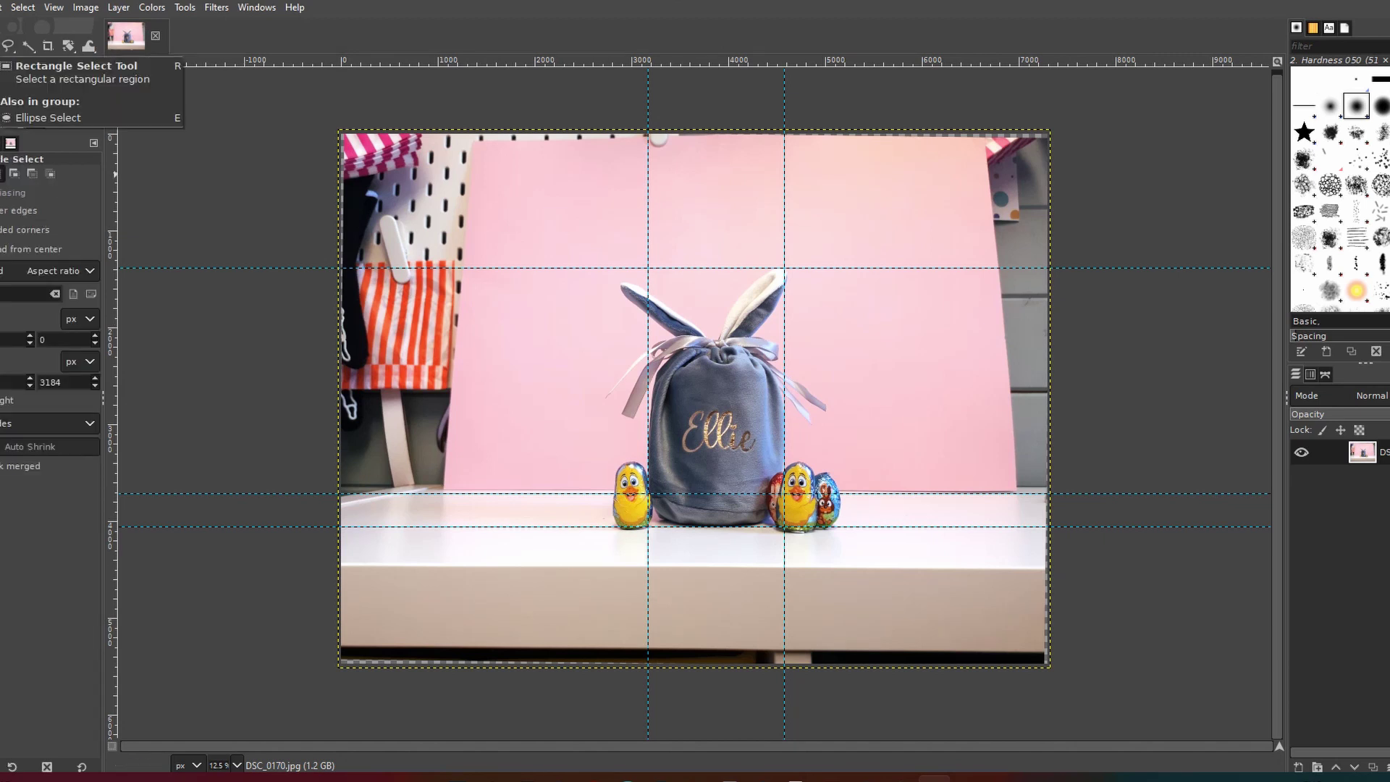
pyautogui.moveTo(547, 216); pyautogui.dragTo(894, 562)
pyautogui.moveTo(729, 563); pyautogui.dragTo(731, 566)
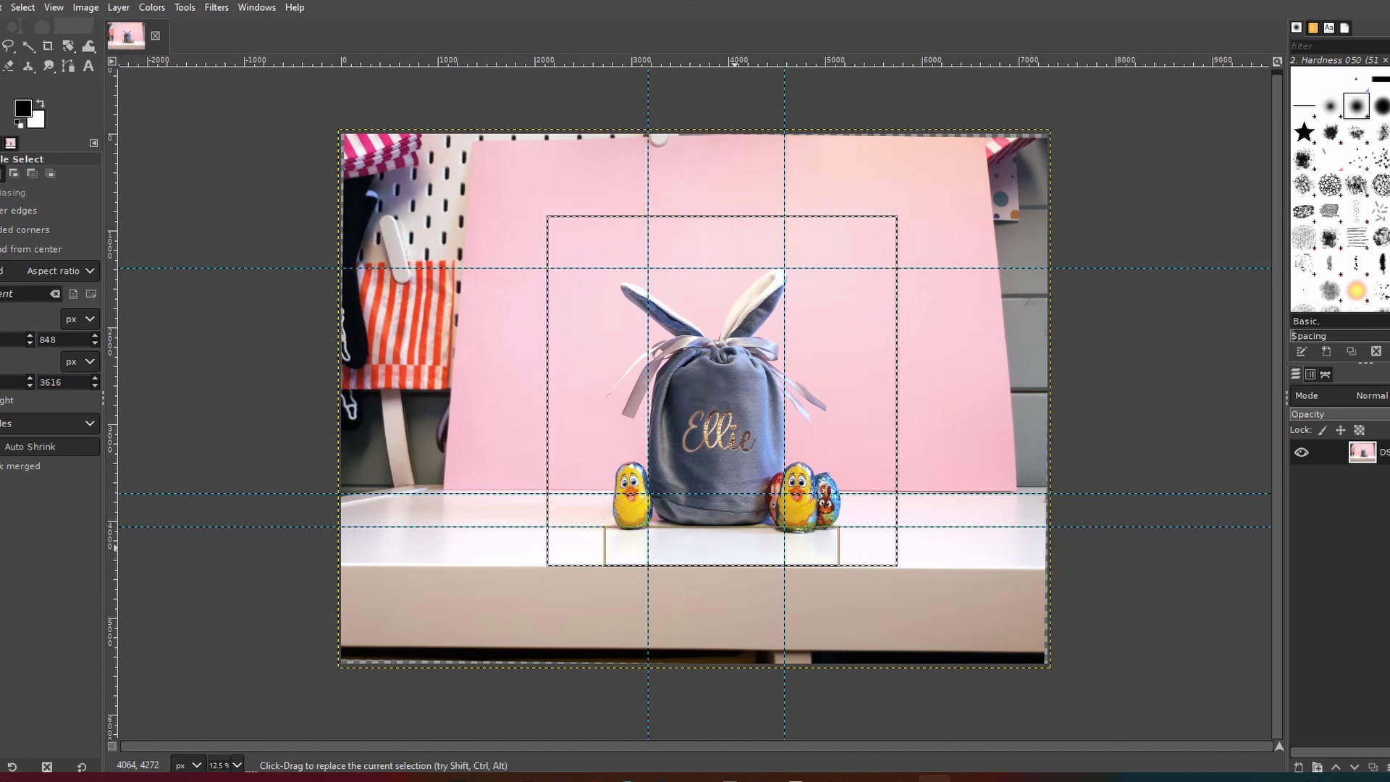
pyautogui.moveTo(556, 245); pyautogui.dragTo(572, 287)
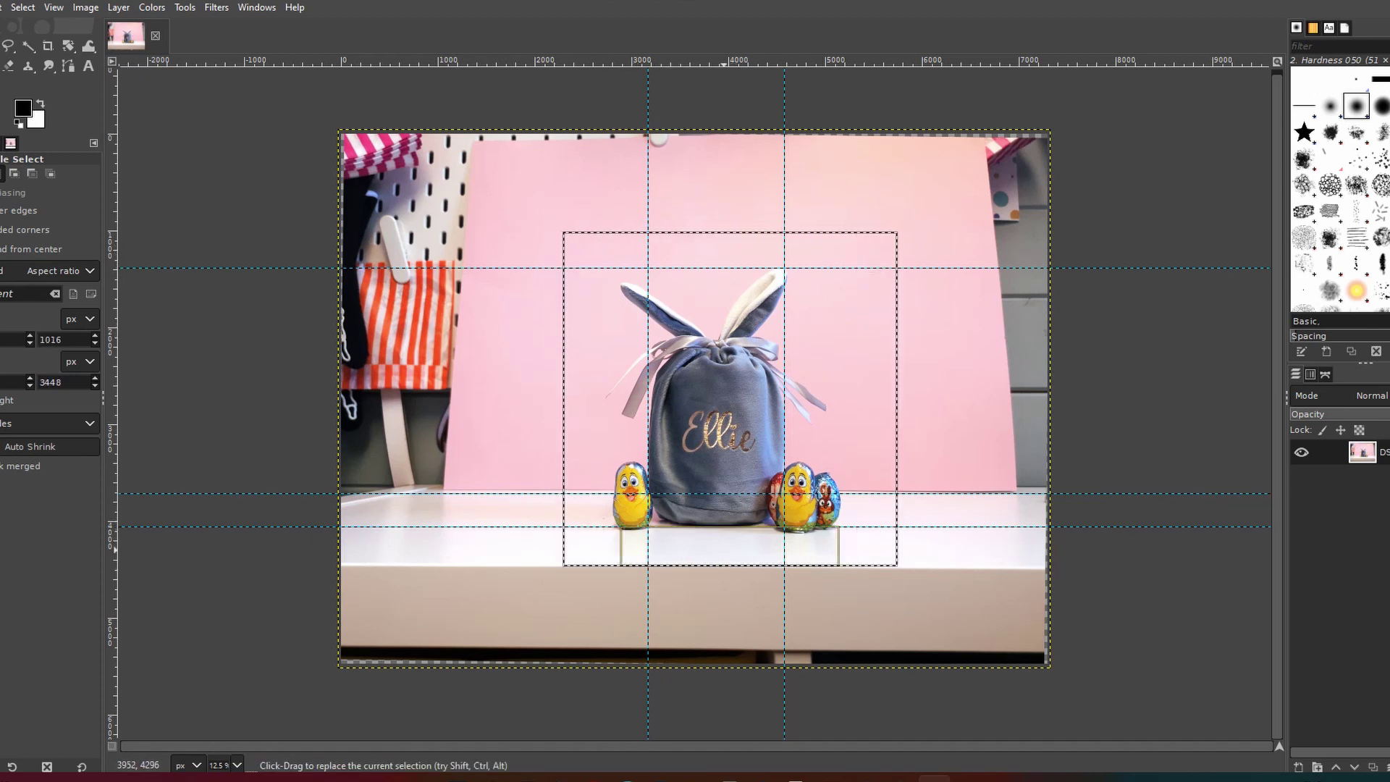
# - Crop the image to the square selection around the bag and eggs
pyautogui.click(85, 8)
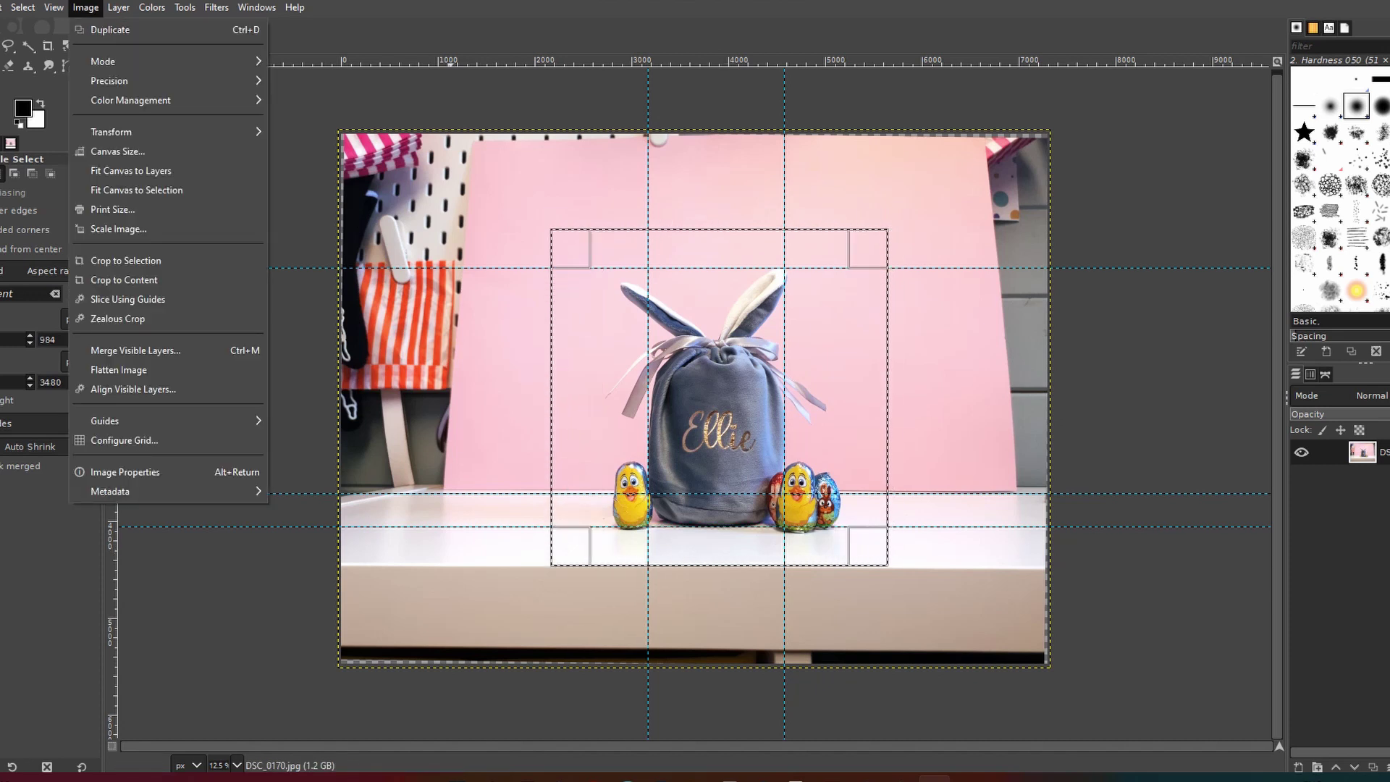
pyautogui.click(124, 279)
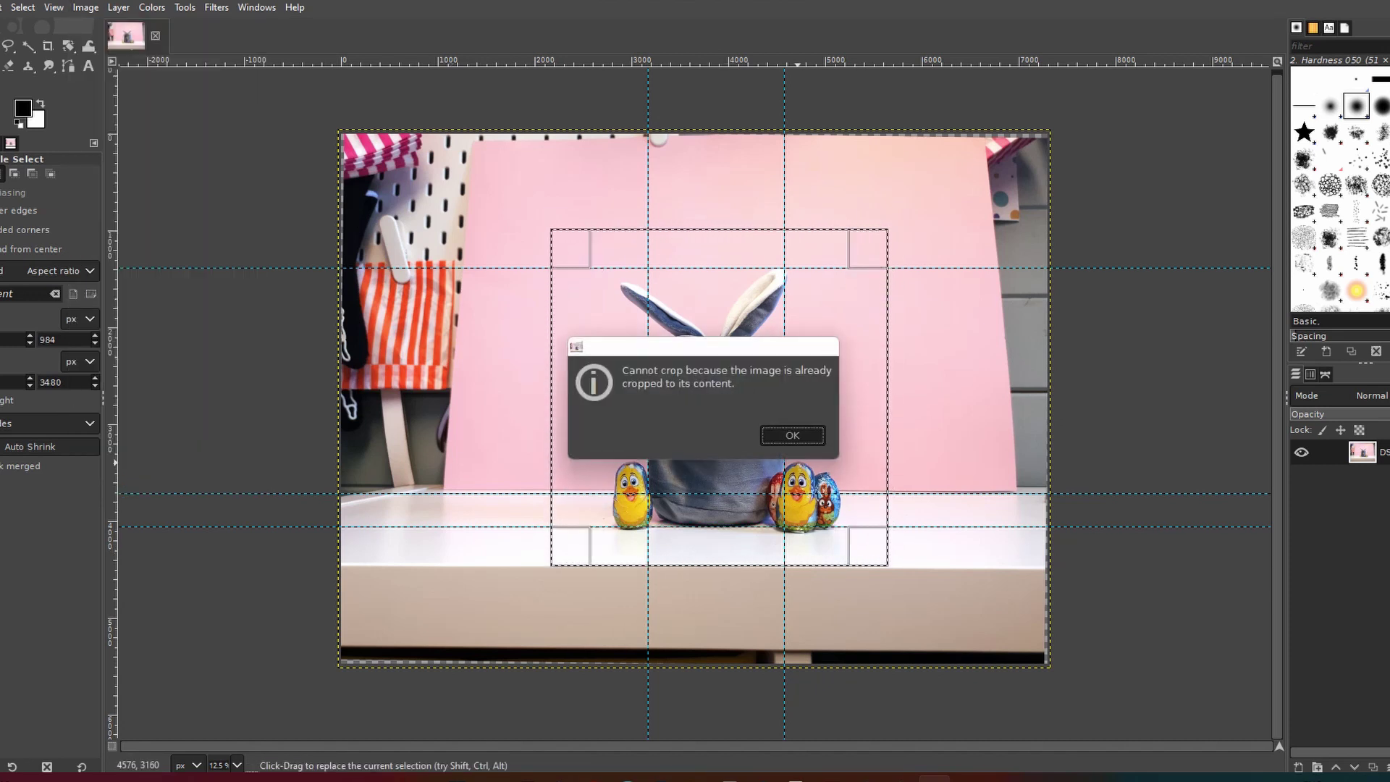
pyautogui.click(85, 7)
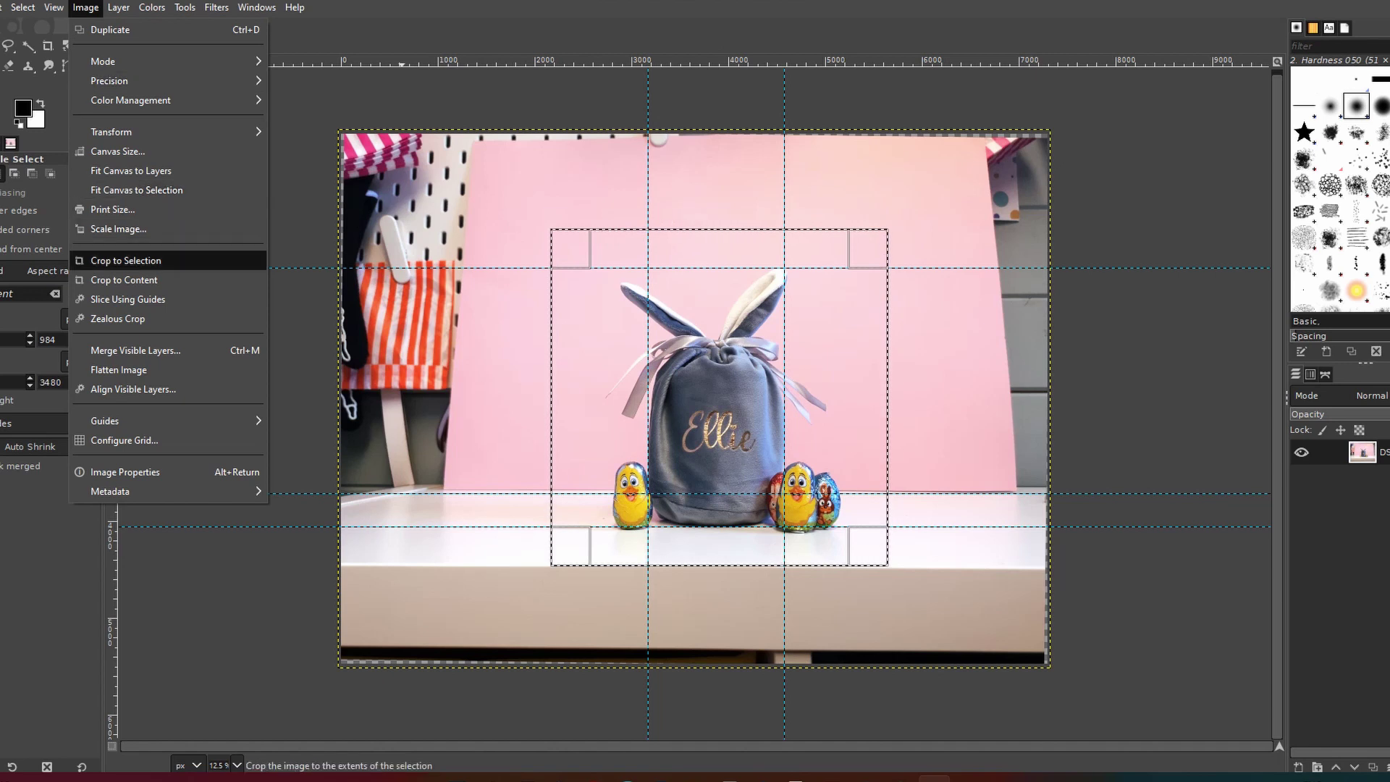
pyautogui.click(123, 261)
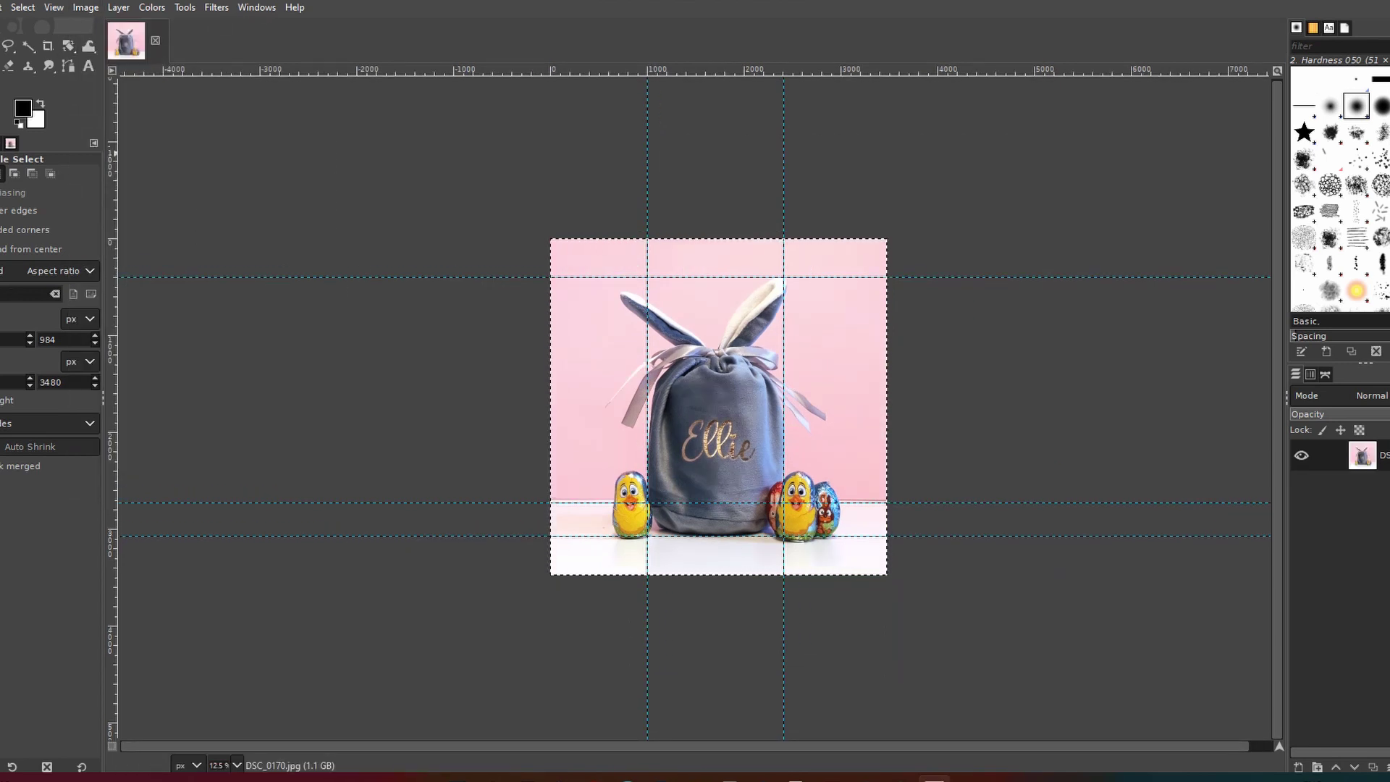
# - Scale the cropped image to 3500 × 3500 px with Cubic interpolation
pyautogui.click(86, 7)
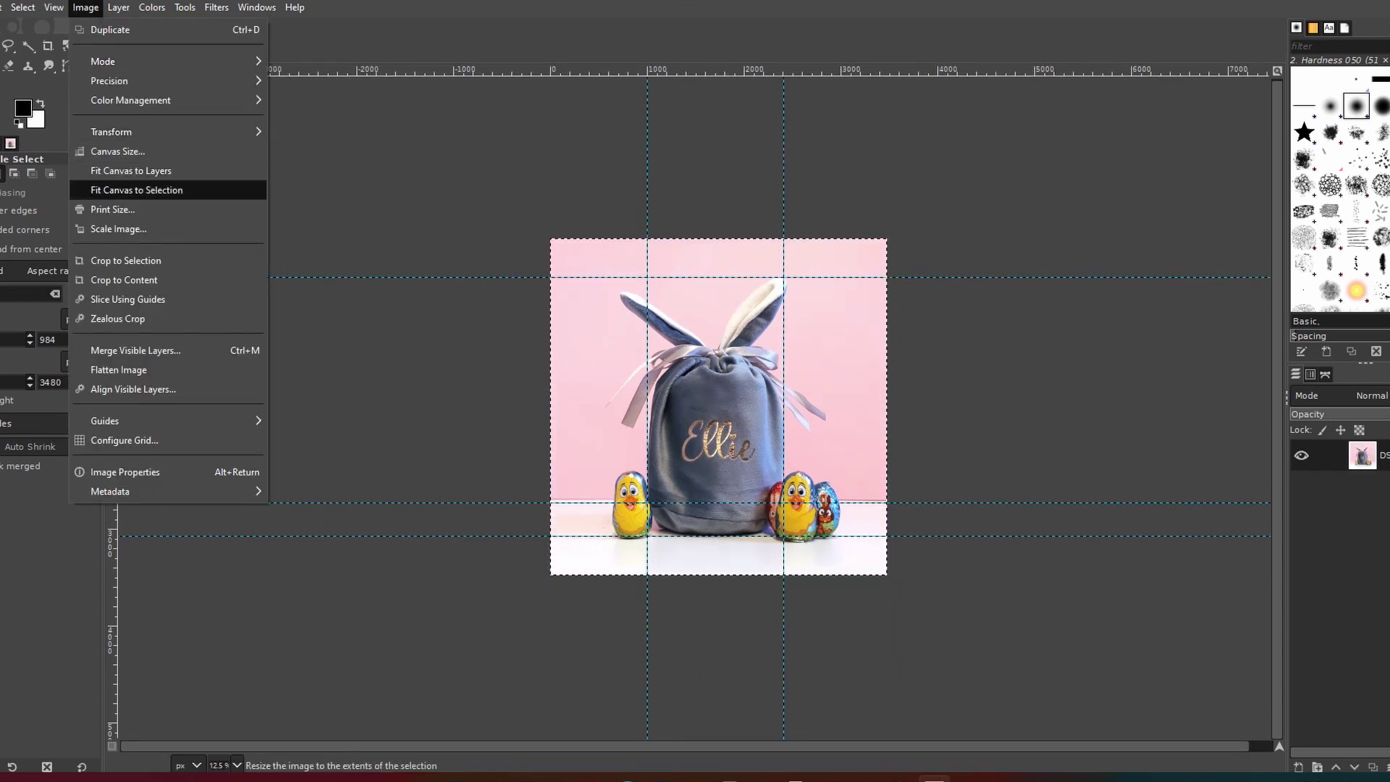
pyautogui.click(109, 228)
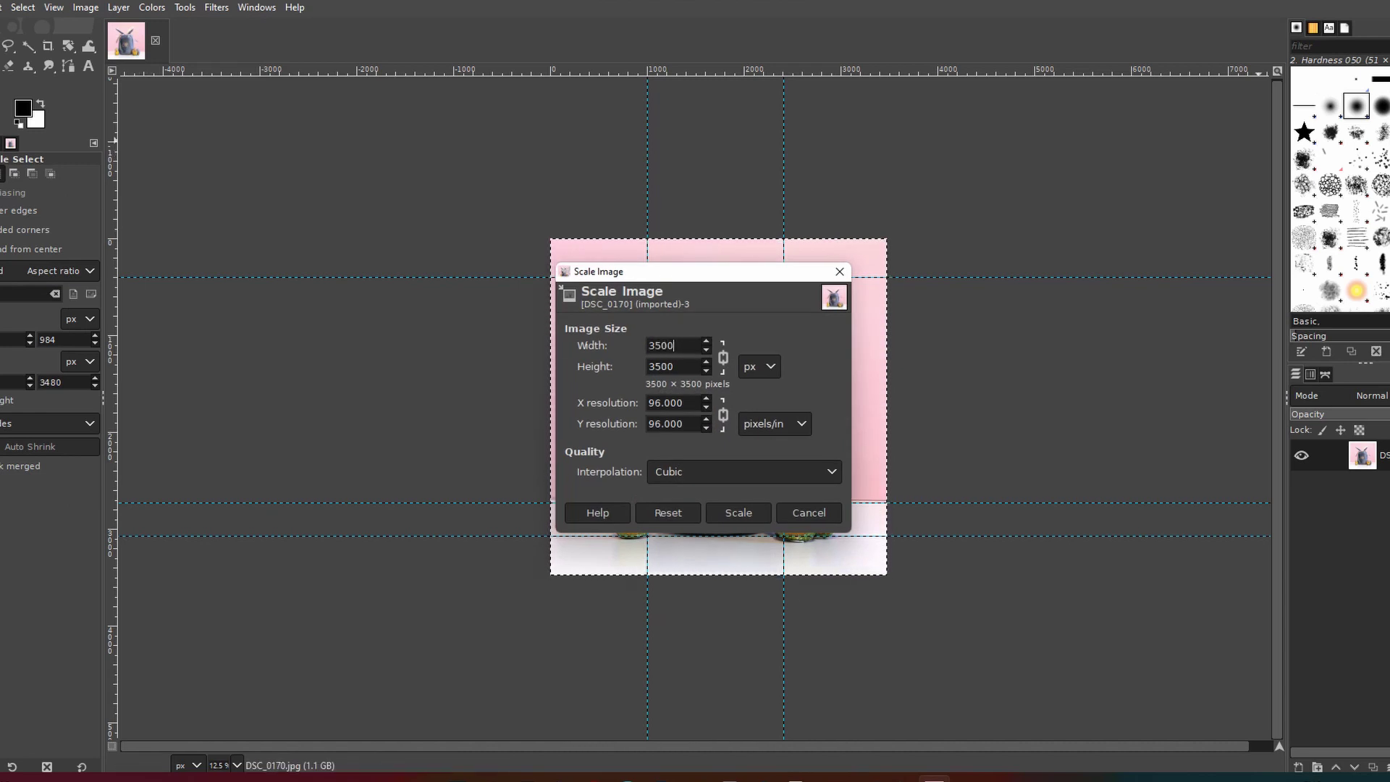
pyautogui.press('Return')
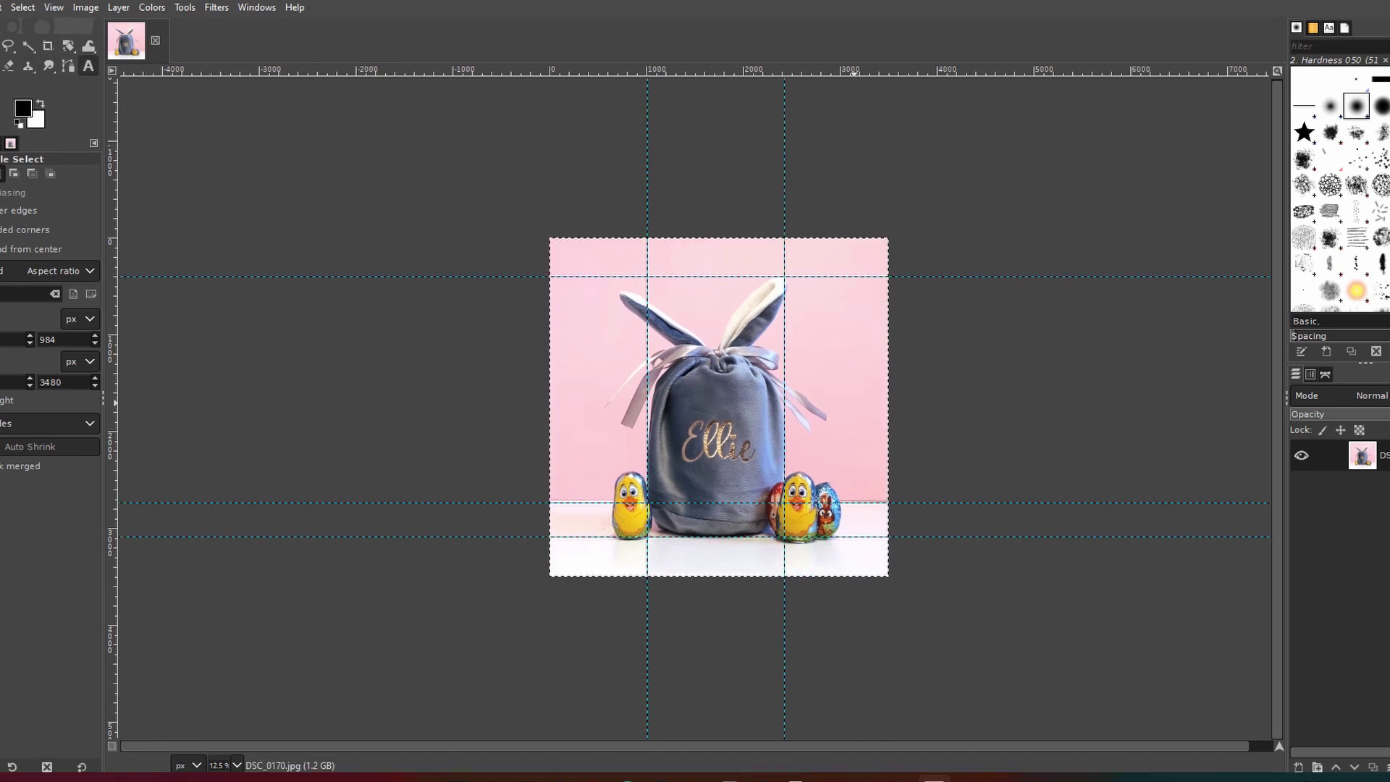
# - Export the image as "edit 2.jpg" in the "how to take product photos" folder with JPEG quality 99
pyautogui.click(1, 8)
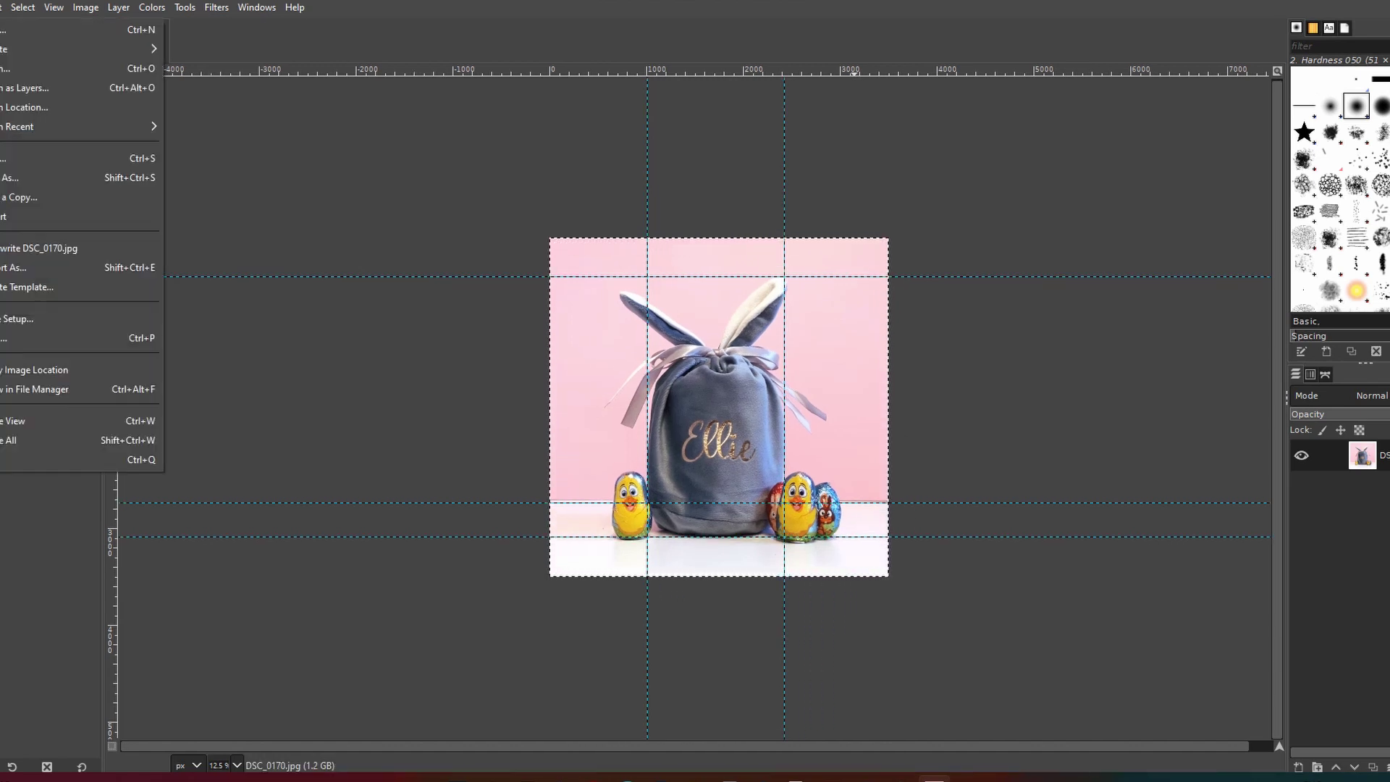
pyautogui.press('Return')
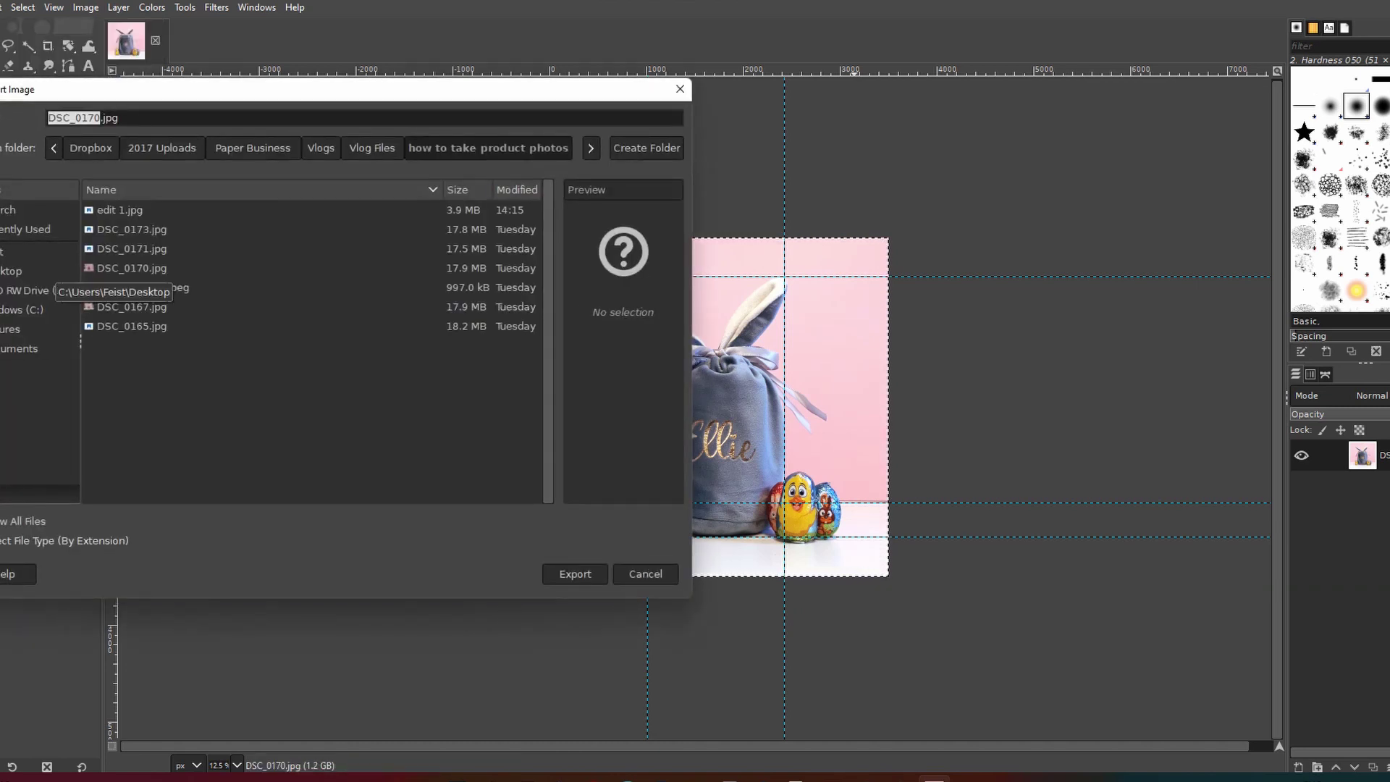
pyautogui.write('edit')
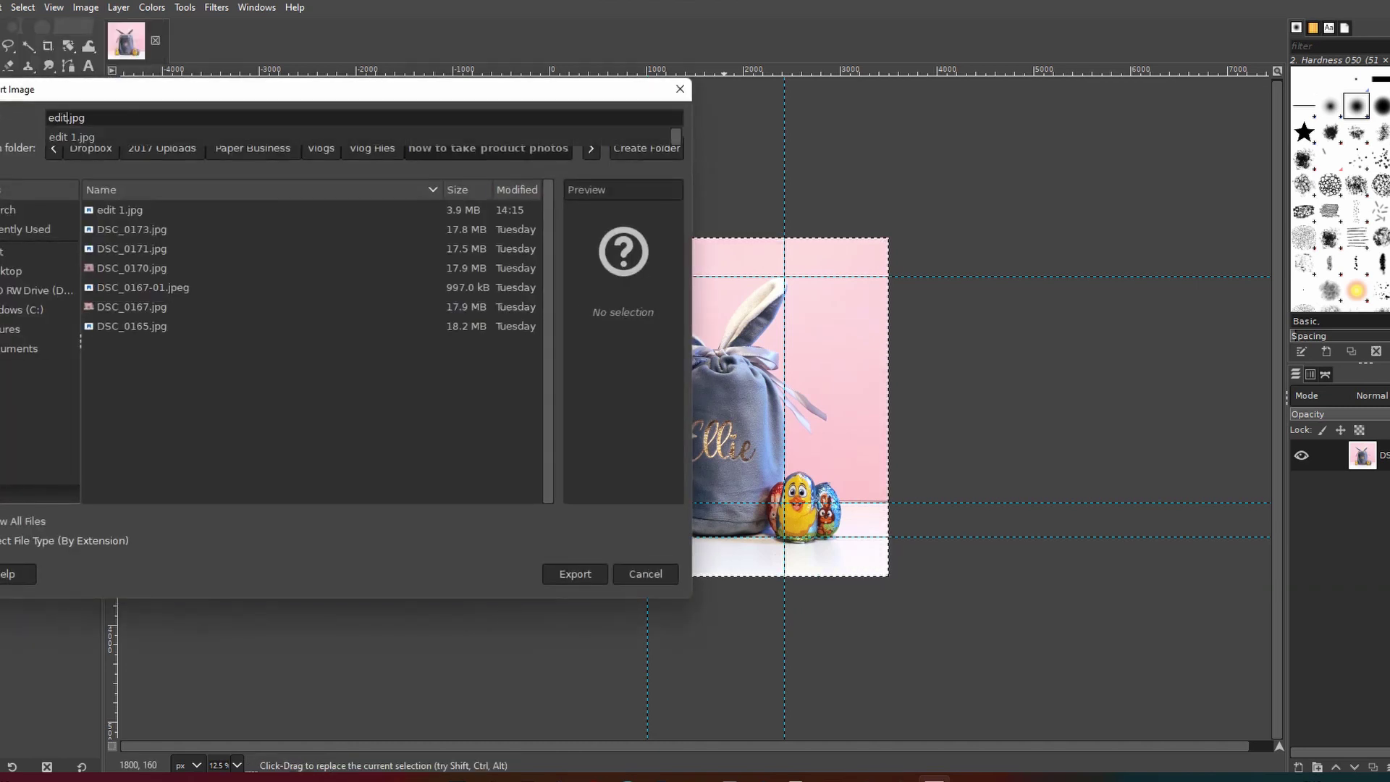
pyautogui.press('BackSpace')
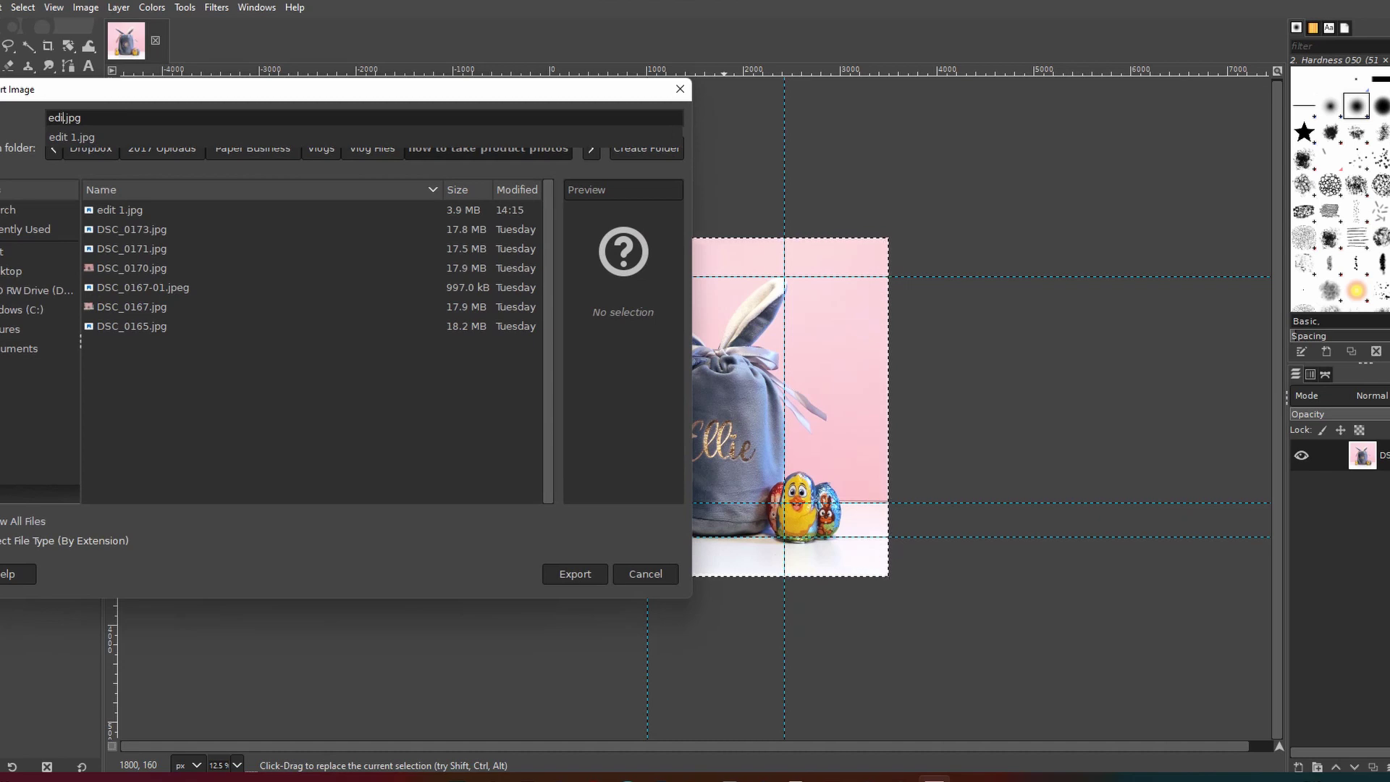
pyautogui.write('t 2')
pyautogui.press('Return')
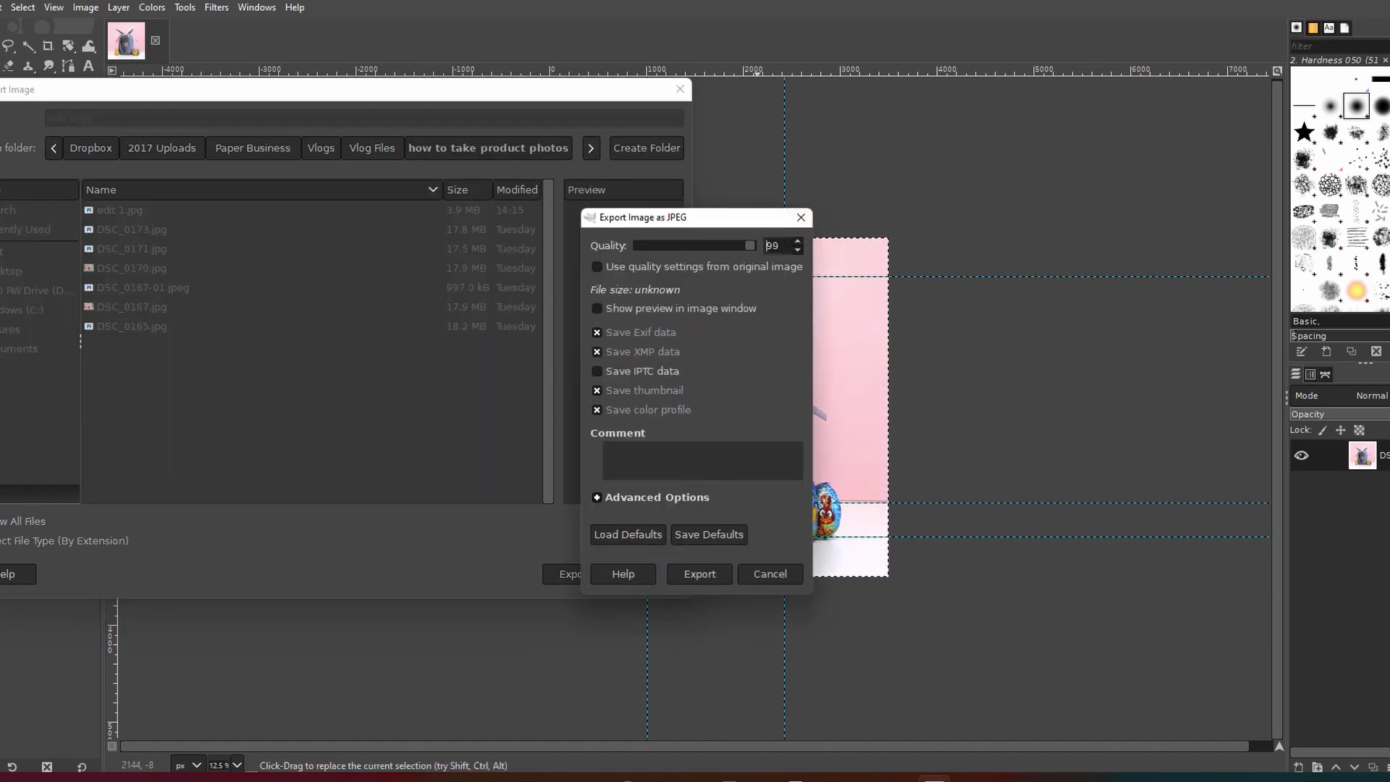
pyautogui.click(699, 574)
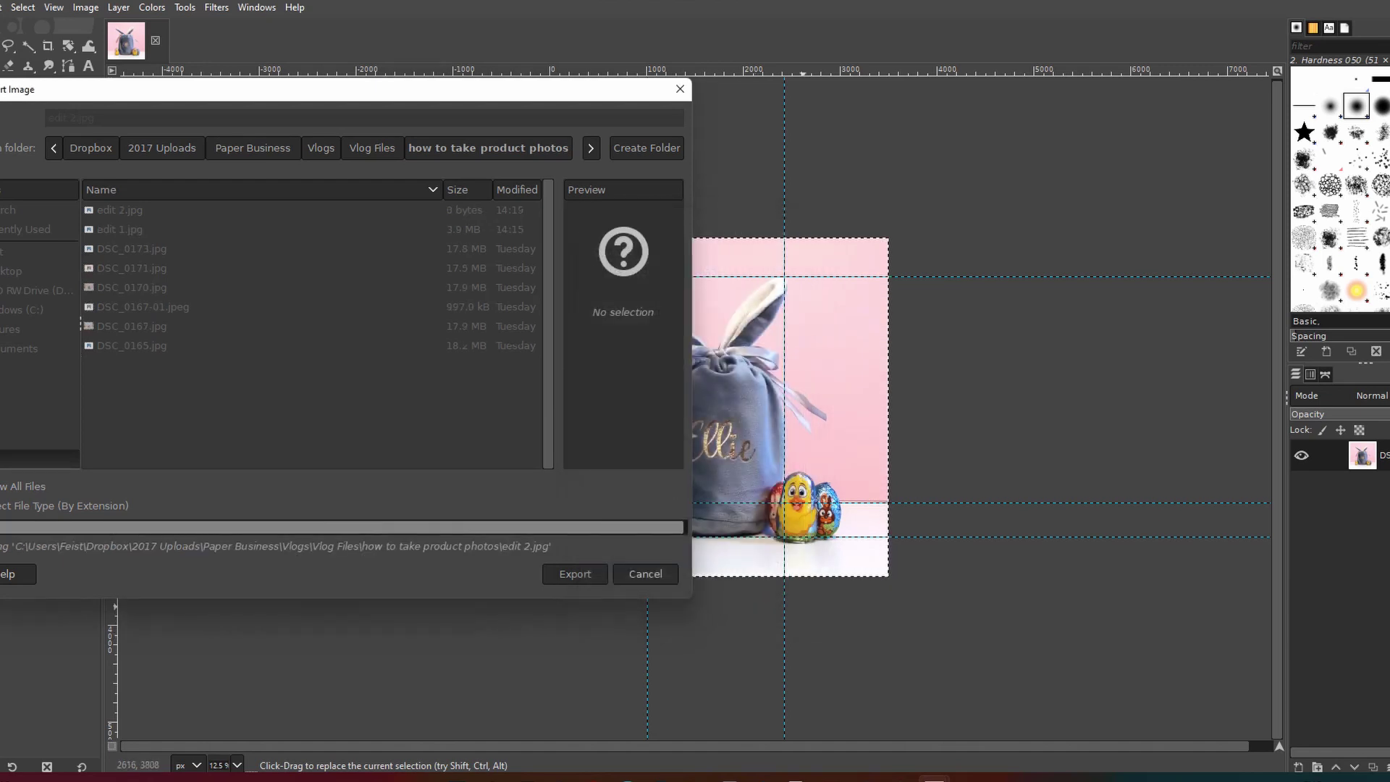